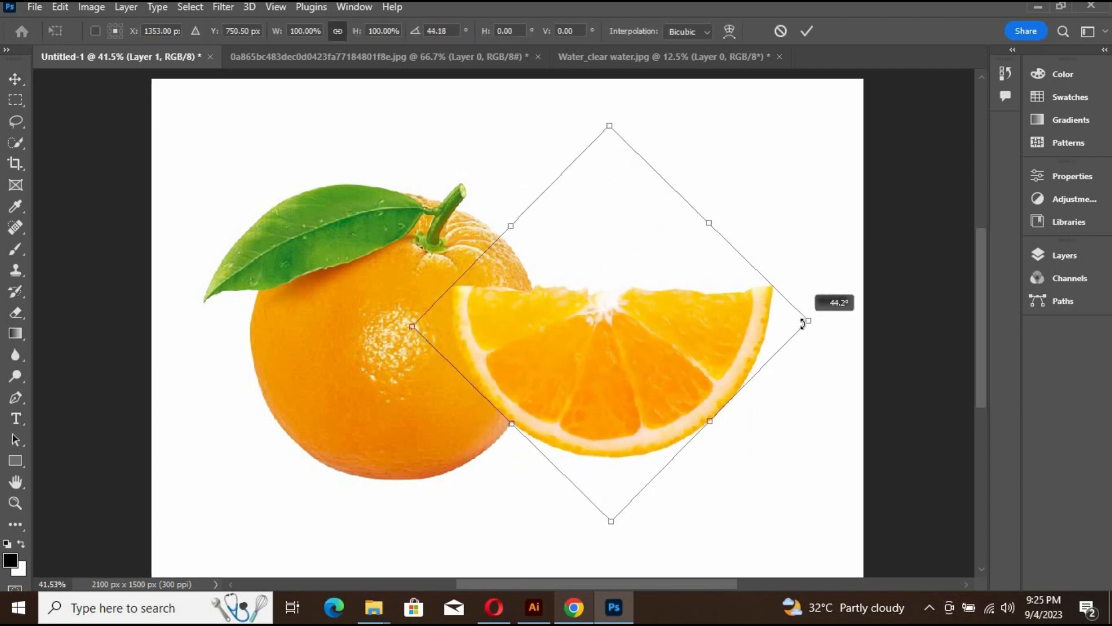
Move the orange slice lower beside the whole orange and rotate it to about 45° so its cut edge lies level.
{"action": "left_click_drag", "start_coordinate": [651, 371], "coordinate": [669, 394]}
{"action": "left_click_drag", "start_coordinate": [850, 360], "coordinate": [846, 355]}
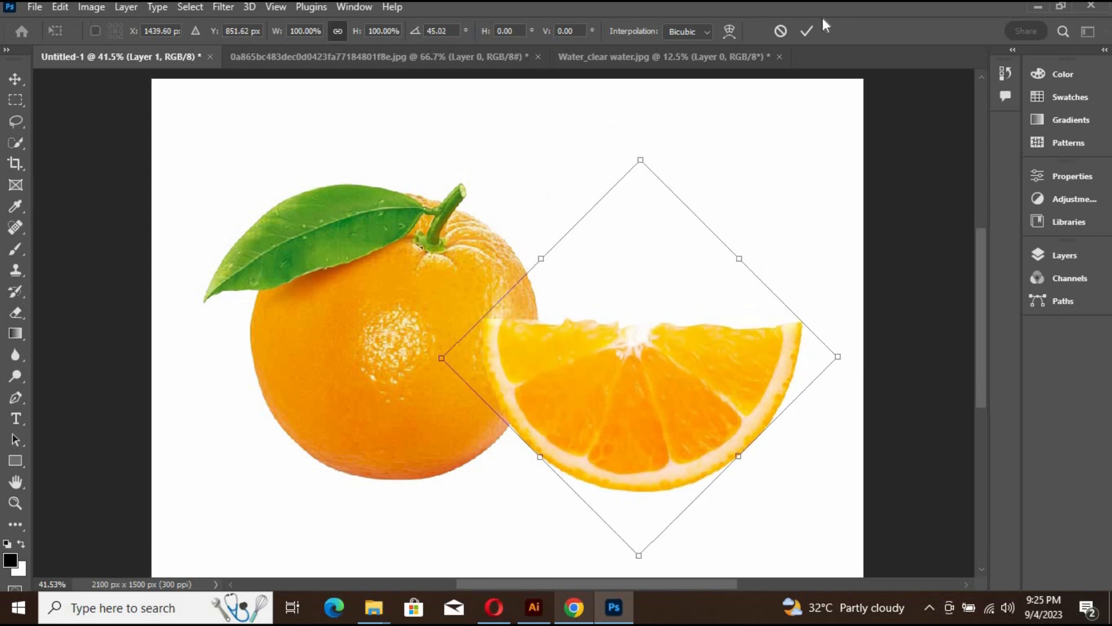
{"action": "left_click", "coordinate": [806, 31]}
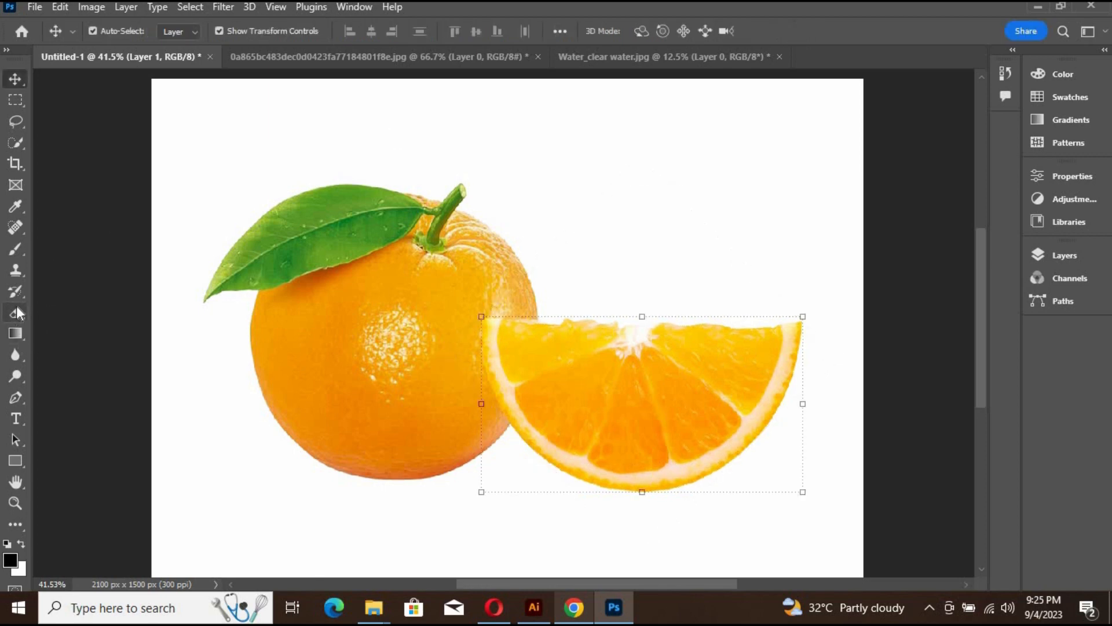
Select the flesh inside the orange slice with Quick Selection, delete it, and clear the selection, keeping only the rind.
{"action": "left_click", "coordinate": [16, 141]}
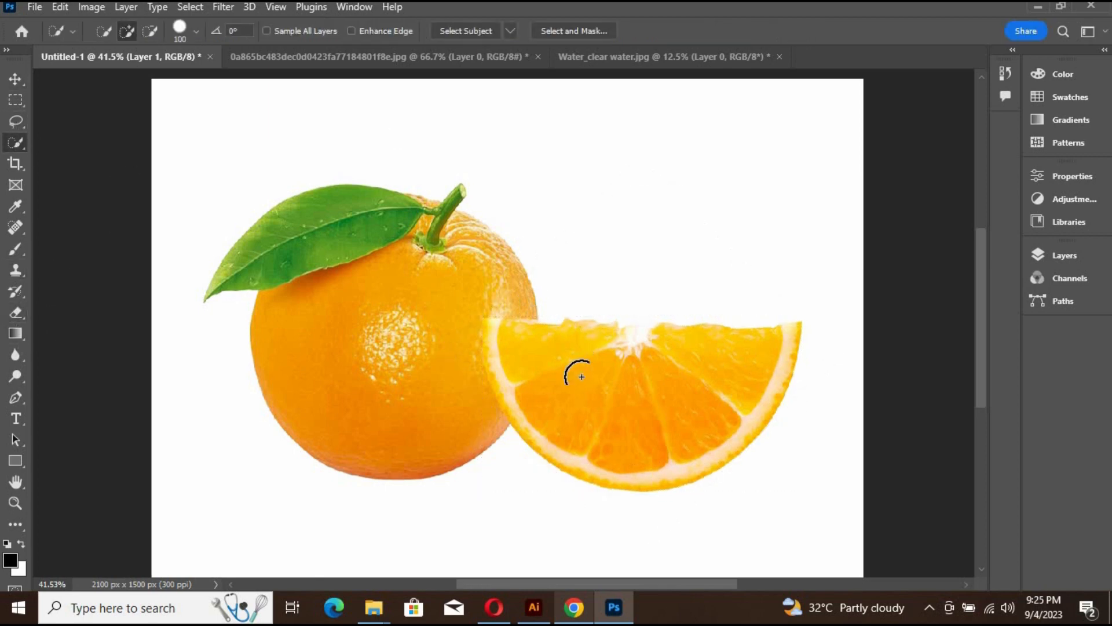
{"action": "mouse_move", "coordinate": [574, 383]}
{"action": "left_mouse_down"}
{"action": "mouse_move", "coordinate": [613, 388]}
{"action": "mouse_move", "coordinate": [737, 354]}
{"action": "mouse_move", "coordinate": [664, 345]}
{"action": "mouse_move", "coordinate": [674, 343]}
{"action": "mouse_move", "coordinate": [639, 357]}
{"action": "mouse_move", "coordinate": [604, 339]}
{"action": "mouse_move", "coordinate": [519, 336]}
{"action": "mouse_move", "coordinate": [577, 366]}
{"action": "left_mouse_up"}
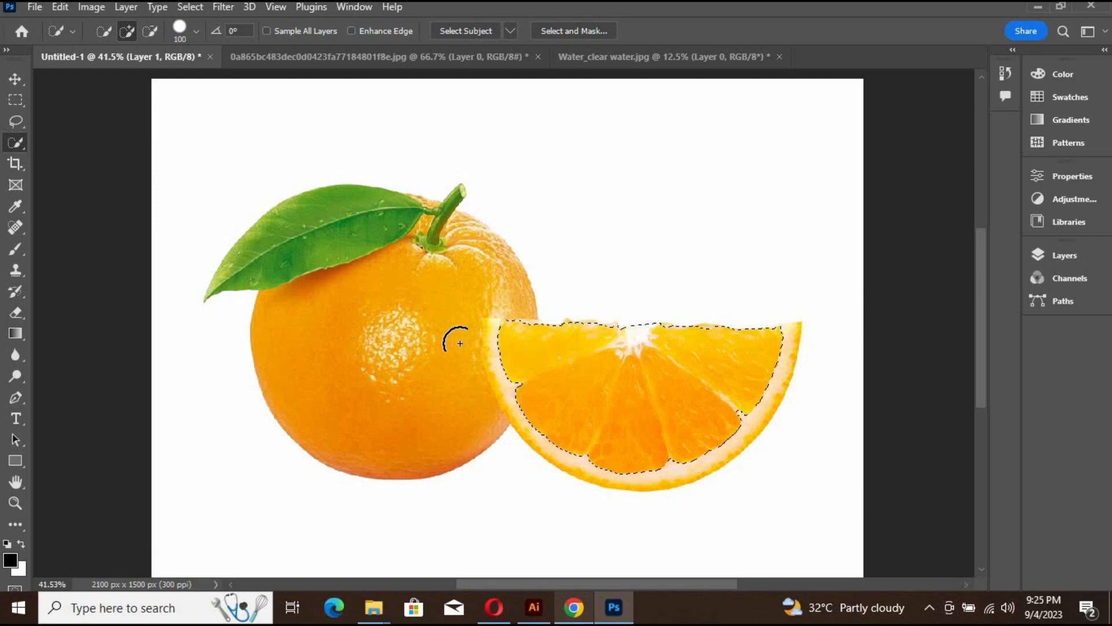
{"action": "left_click", "coordinate": [15, 79]}
{"action": "key", "text": "Delete"}
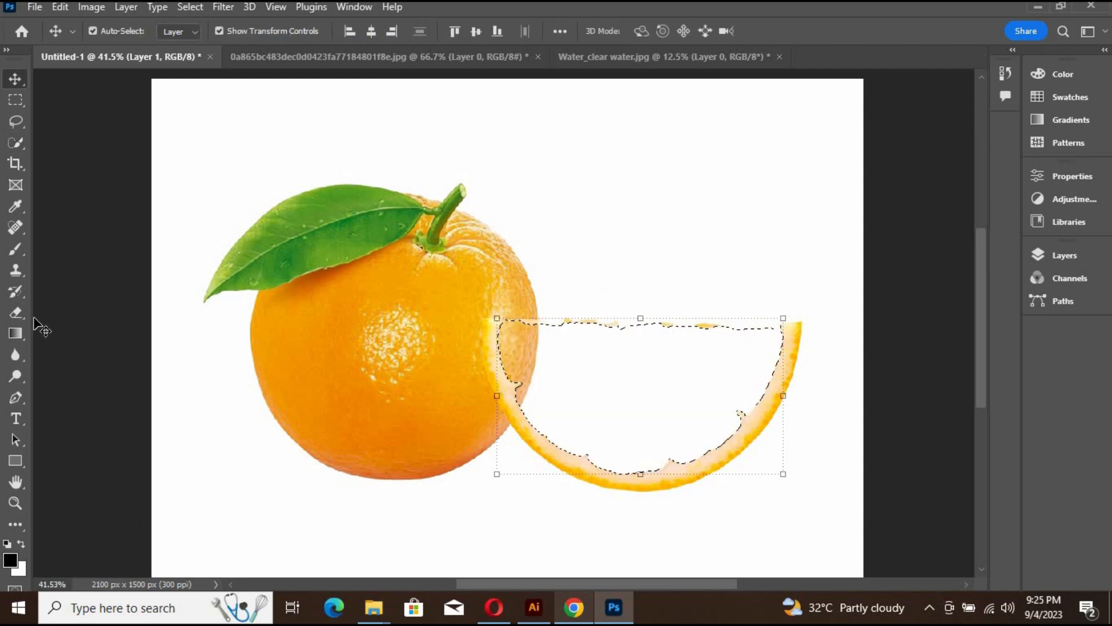
{"action": "key", "text": "ctrl+d"}
Erase the leftover flesh fragments along the slice's open upper edge with a 150 px eraser.
{"action": "left_click", "coordinate": [15, 313]}
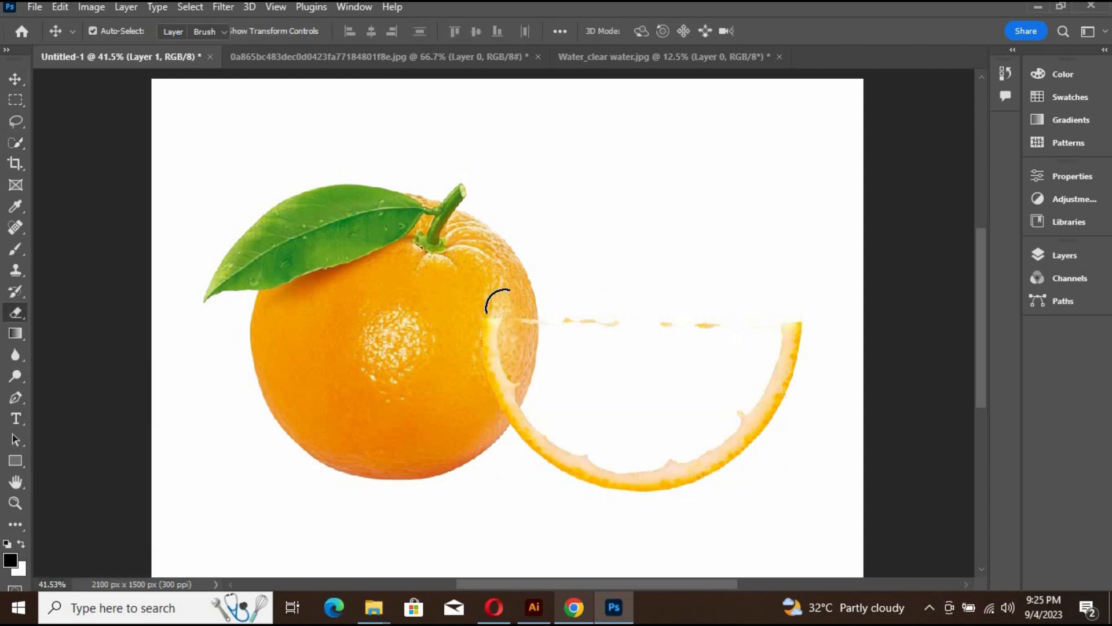
{"action": "mouse_move", "coordinate": [691, 324]}
{"action": "left_mouse_down"}
{"action": "mouse_move", "coordinate": [763, 328]}
{"action": "mouse_move", "coordinate": [632, 335]}
{"action": "left_mouse_up"}
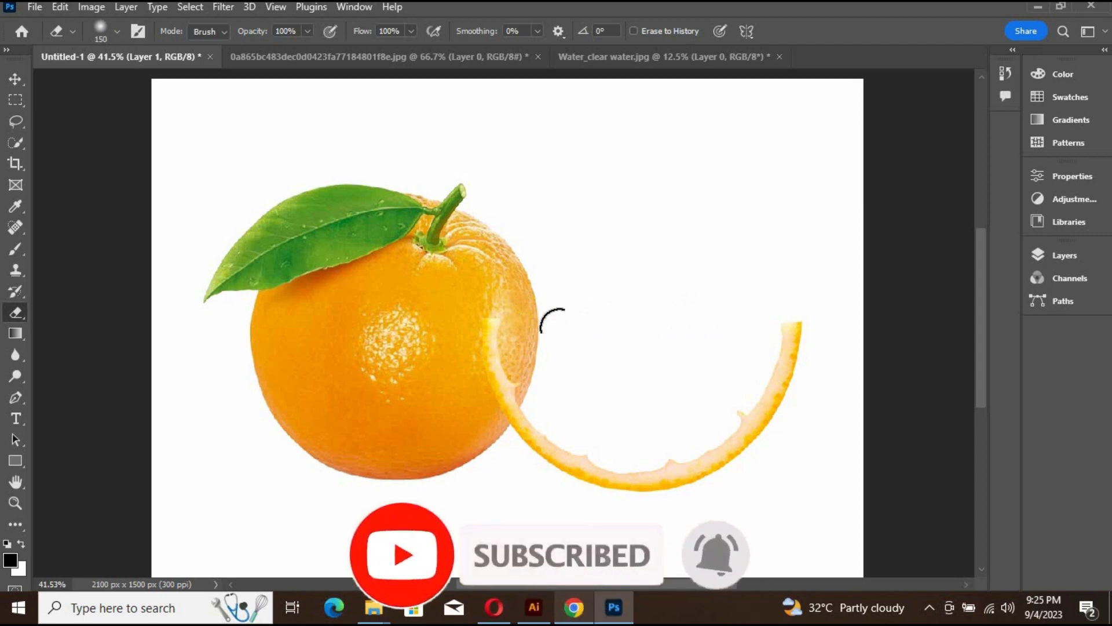
{"action": "left_click", "coordinate": [15, 79]}
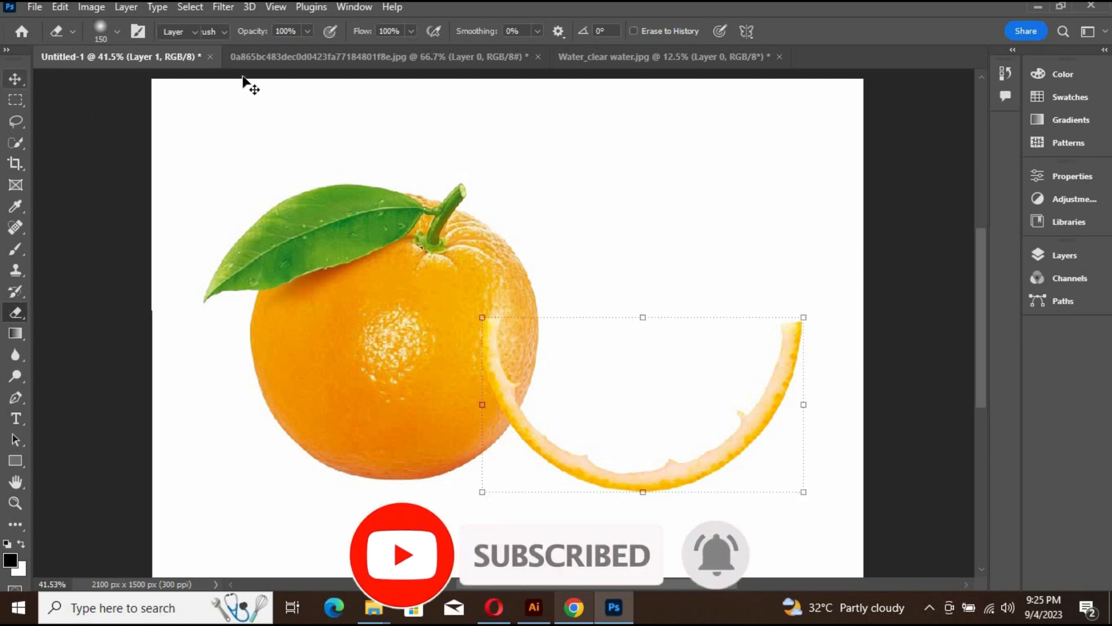
Bring the water from Water_clear water.jpg into the orange composition, scale it to 76.68%, and position it over the rind.
{"action": "left_click", "coordinate": [636, 57]}
{"action": "left_click_drag", "start_coordinate": [495, 283], "coordinate": [613, 421]}
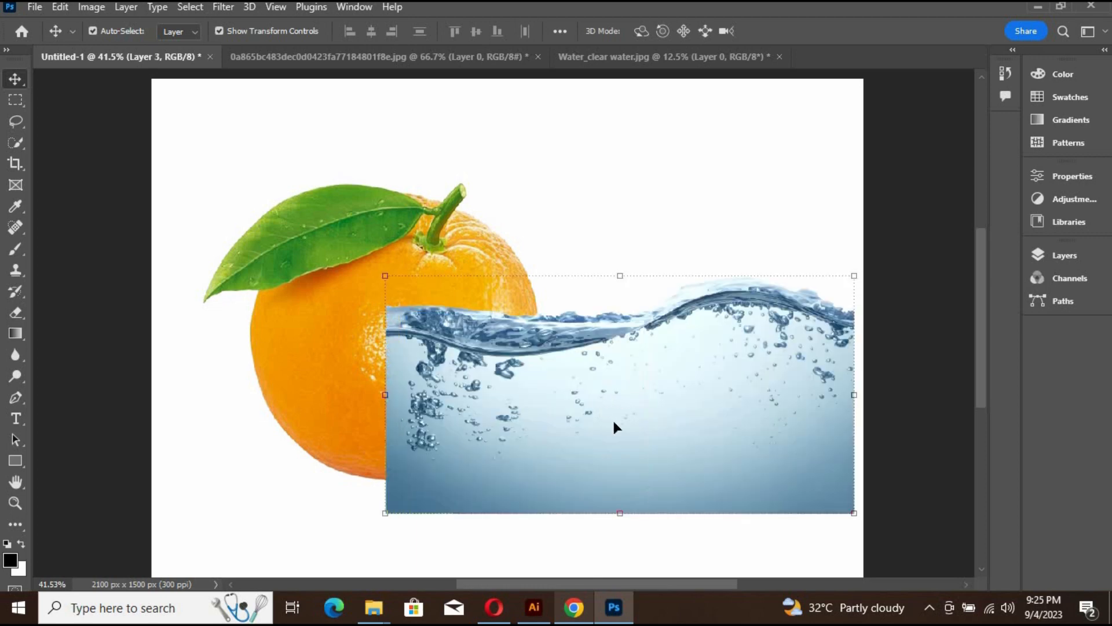
{"action": "left_click_drag", "start_coordinate": [621, 274], "coordinate": [621, 319]}
{"action": "left_click_drag", "start_coordinate": [635, 446], "coordinate": [651, 432]}
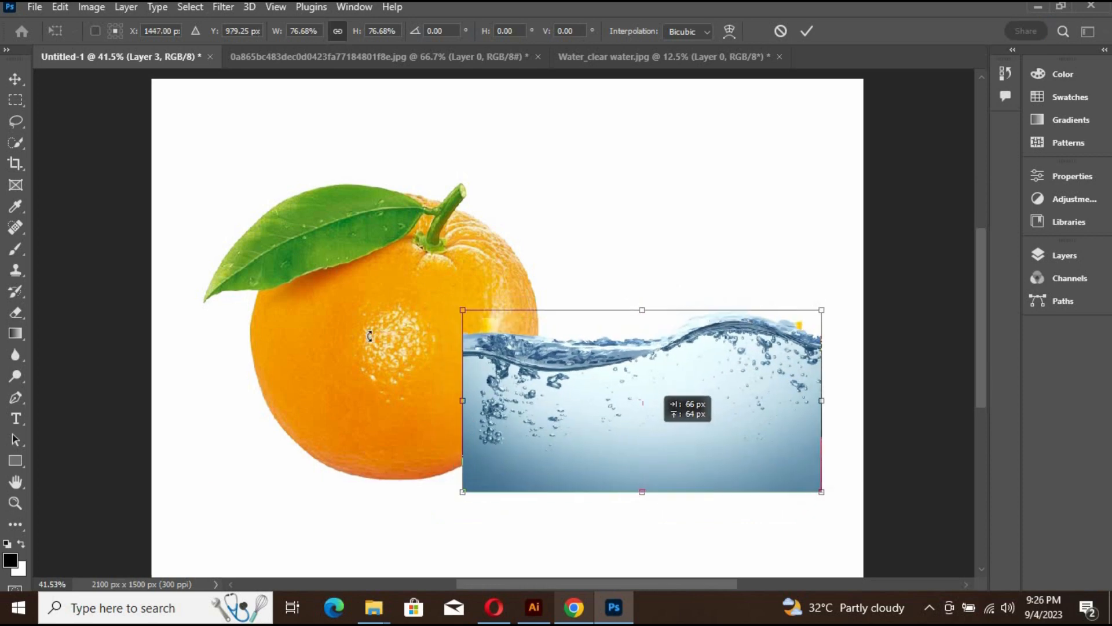
{"action": "key", "text": "Return"}
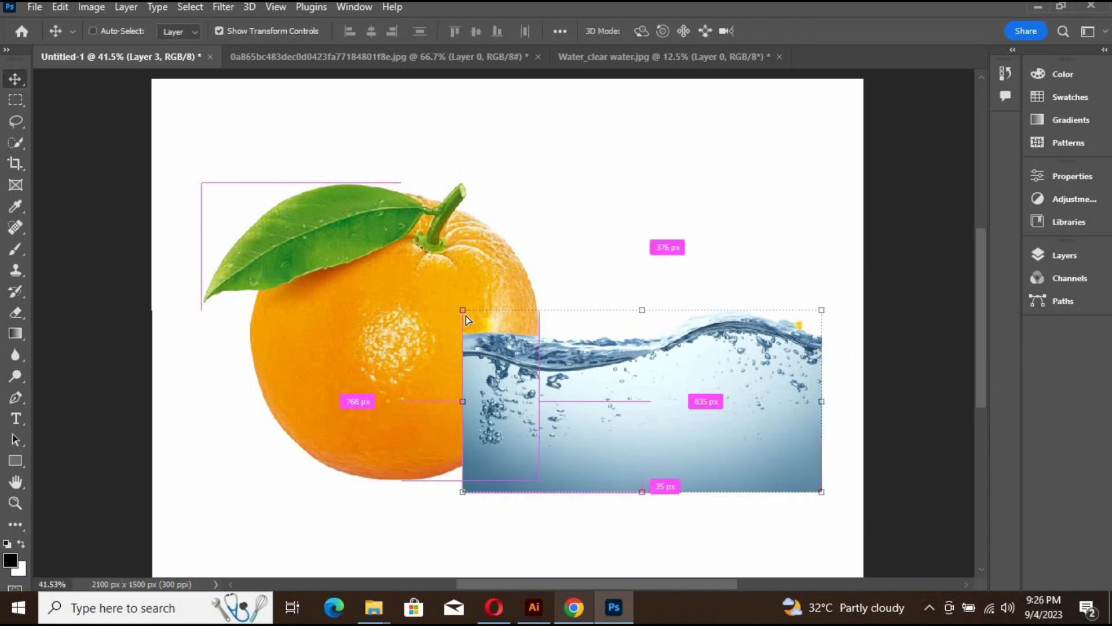
Distort the water layer by pulling its two upper corners inward and up to fit the rind's opening.
{"action": "key", "text": "ctrl+t"}
{"action": "left_click_drag", "start_coordinate": [462, 310], "coordinate": [478, 291]}
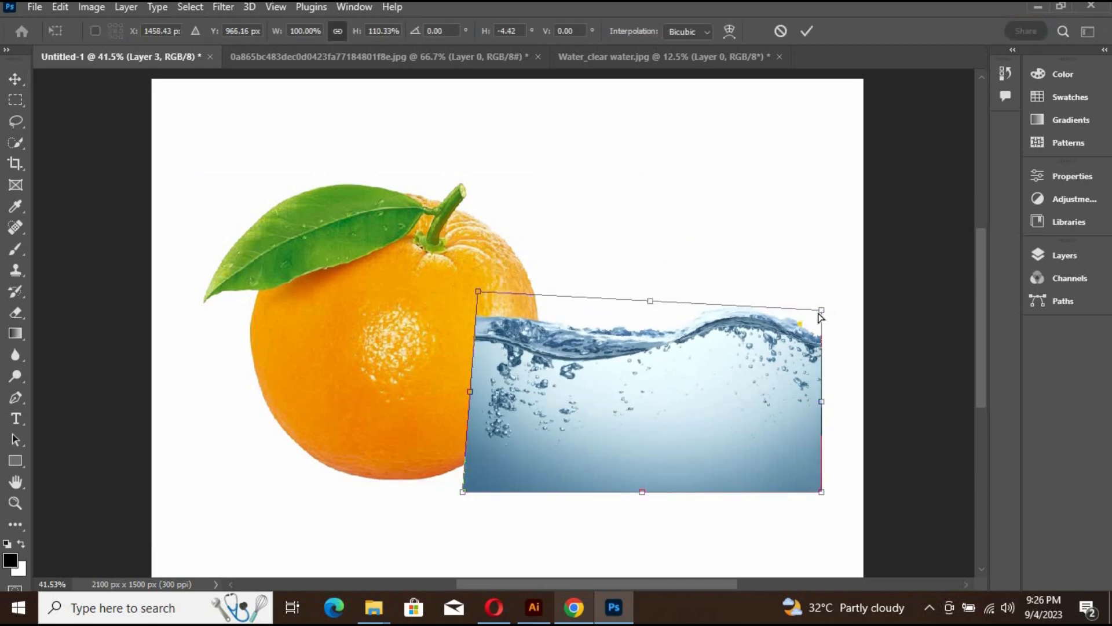
{"action": "left_click_drag", "start_coordinate": [823, 313], "coordinate": [814, 300]}
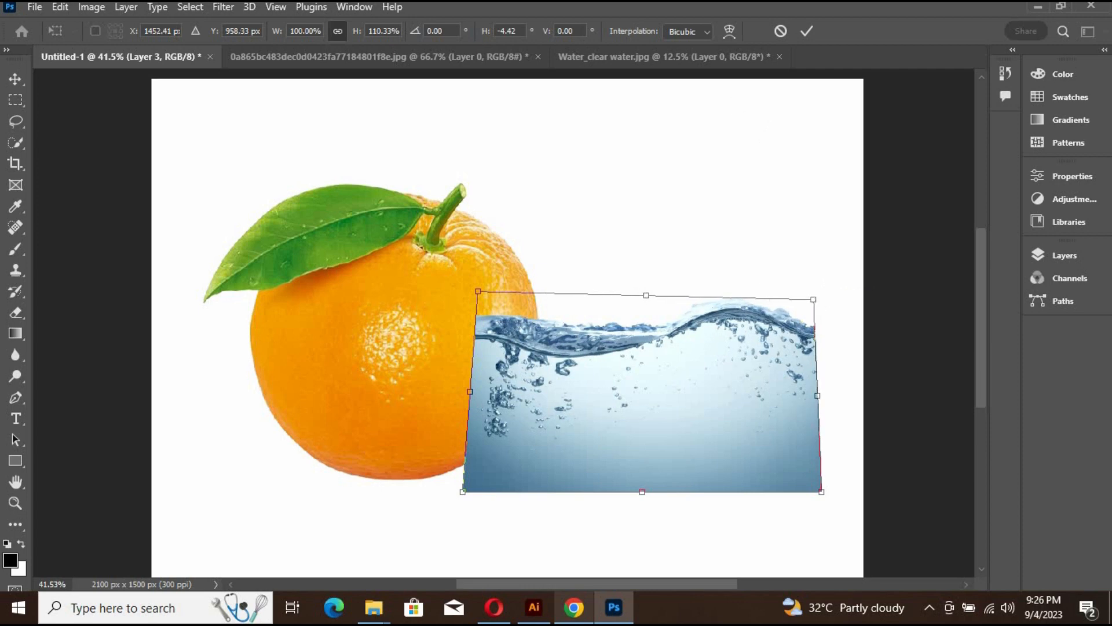
{"action": "key", "text": "Return"}
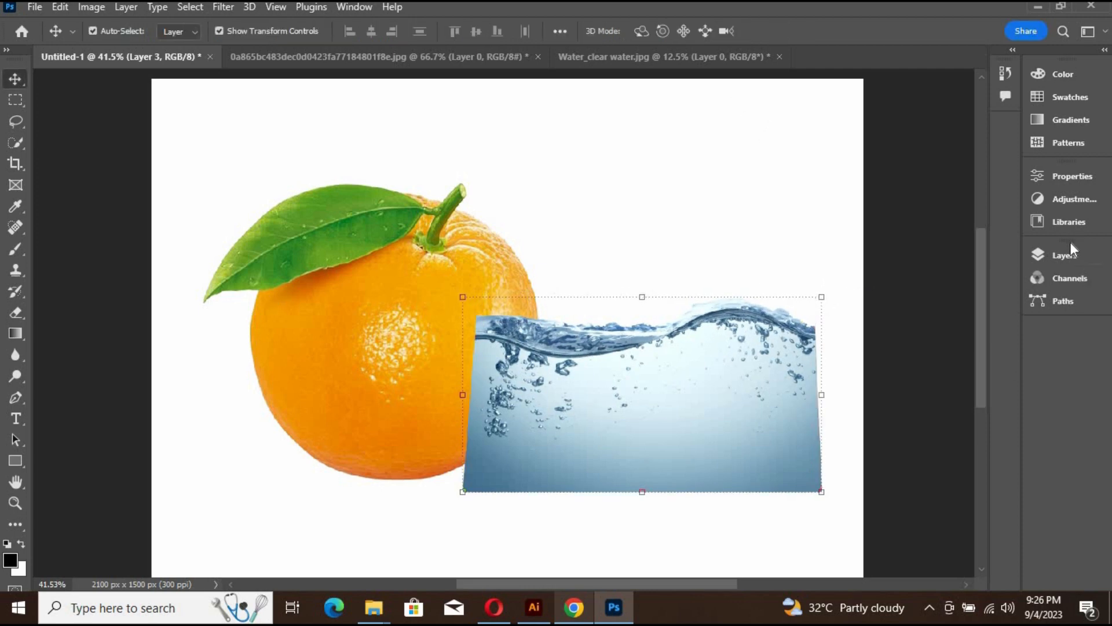
Load the rind's outline from Layer 1 as a selection, erase the water covering the rind on Layer 3, and deselect.
{"action": "left_click", "coordinate": [1063, 258]}
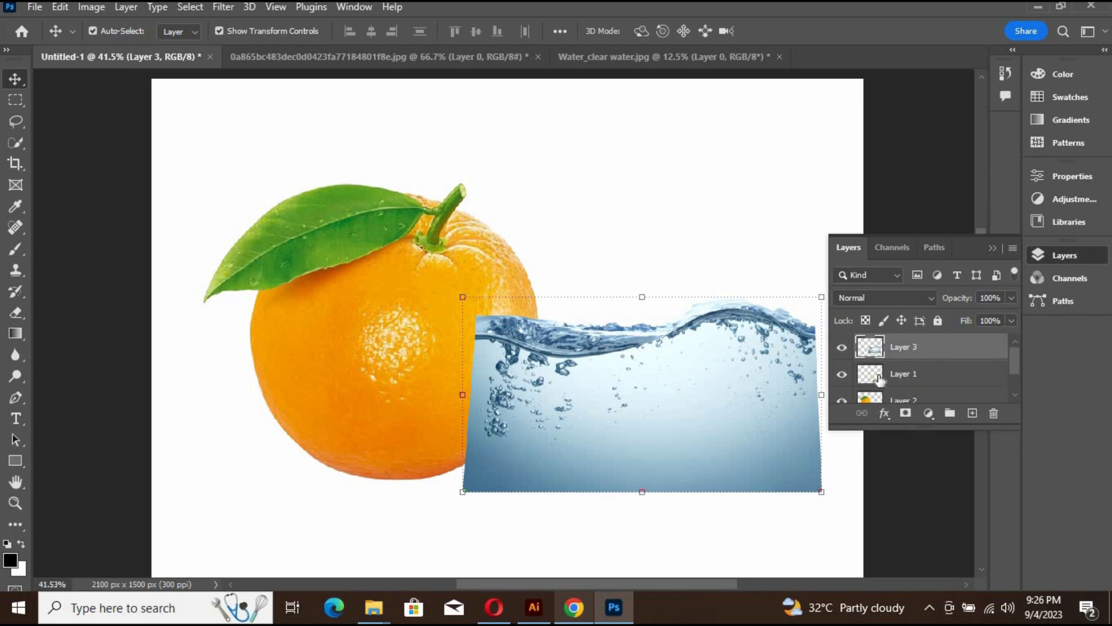
{"action": "left_click", "coordinate": [870, 380], "text": "ctrl"}
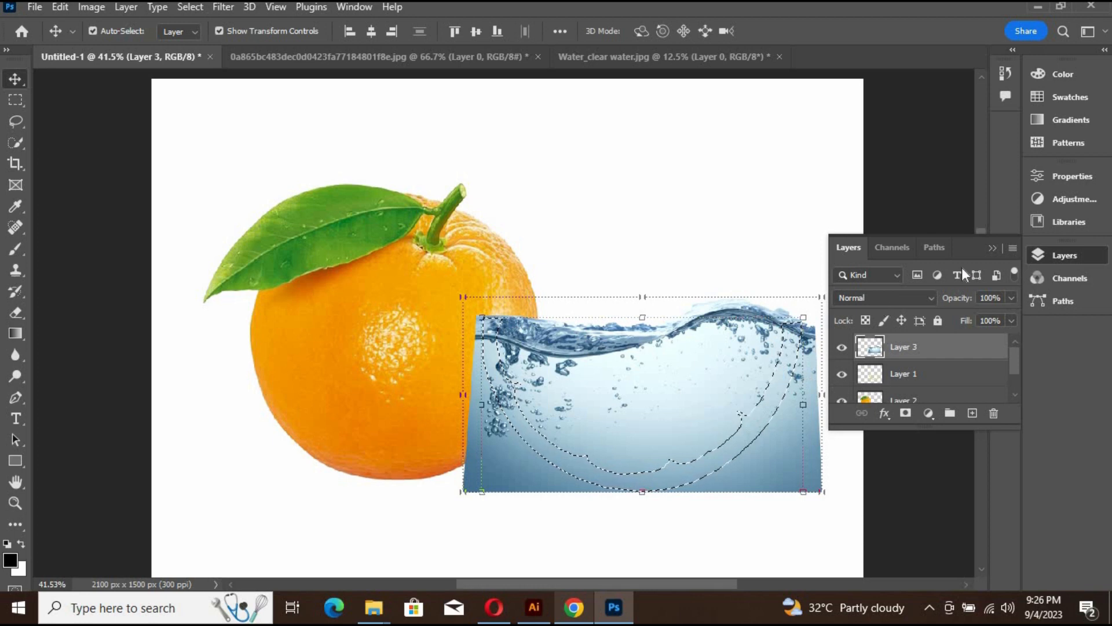
{"action": "left_click", "coordinate": [15, 312]}
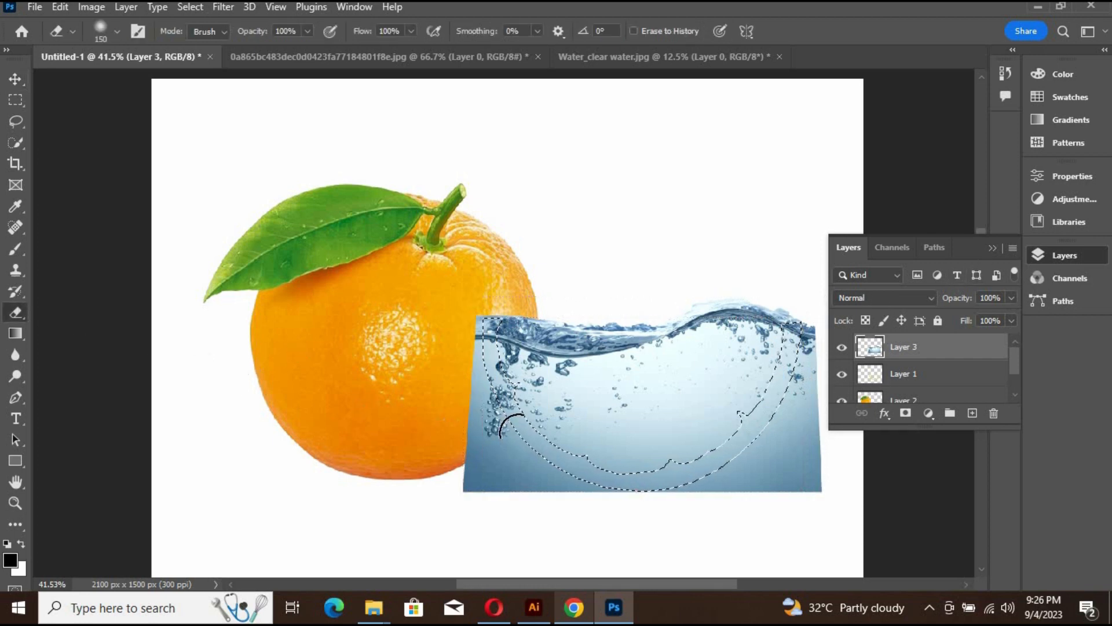
{"action": "mouse_move", "coordinate": [491, 362]}
{"action": "left_mouse_down"}
{"action": "mouse_move", "coordinate": [524, 430]}
{"action": "mouse_move", "coordinate": [488, 340]}
{"action": "mouse_move", "coordinate": [488, 311]}
{"action": "left_mouse_up"}
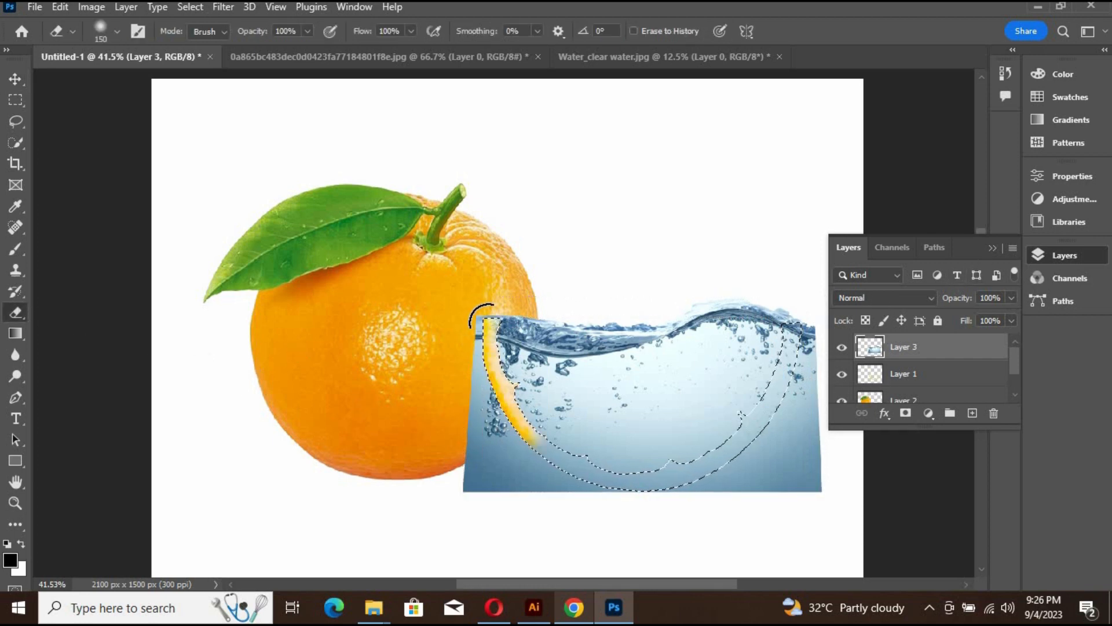
{"action": "mouse_move", "coordinate": [505, 394]}
{"action": "left_mouse_down"}
{"action": "mouse_move", "coordinate": [544, 452]}
{"action": "mouse_move", "coordinate": [637, 477]}
{"action": "mouse_move", "coordinate": [721, 442]}
{"action": "mouse_move", "coordinate": [770, 379]}
{"action": "mouse_move", "coordinate": [791, 327]}
{"action": "mouse_move", "coordinate": [755, 436]}
{"action": "left_mouse_up"}
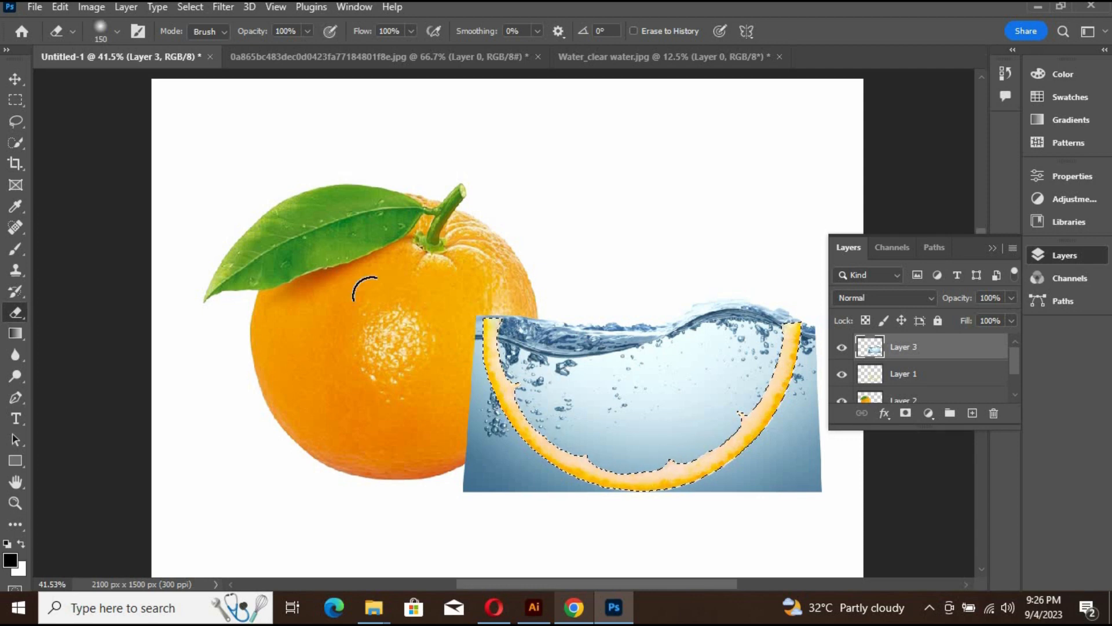
{"action": "left_click", "coordinate": [15, 81]}
{"action": "left_click", "coordinate": [647, 394]}
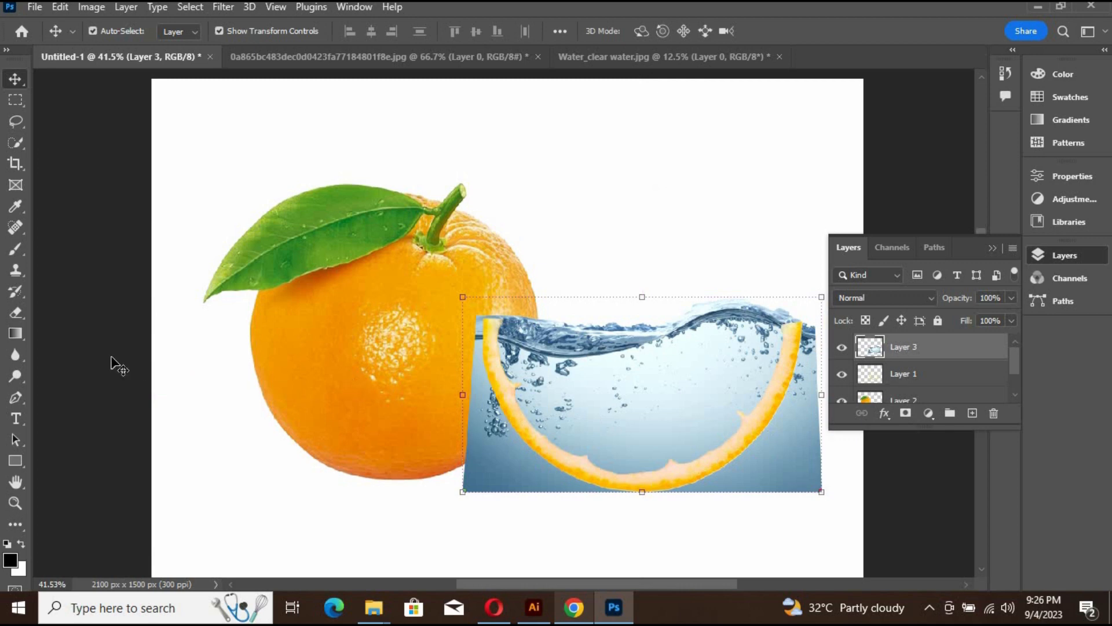
Erase all the water outside the rind, including both sides and the area beneath its curved edge.
{"action": "left_click", "coordinate": [16, 312]}
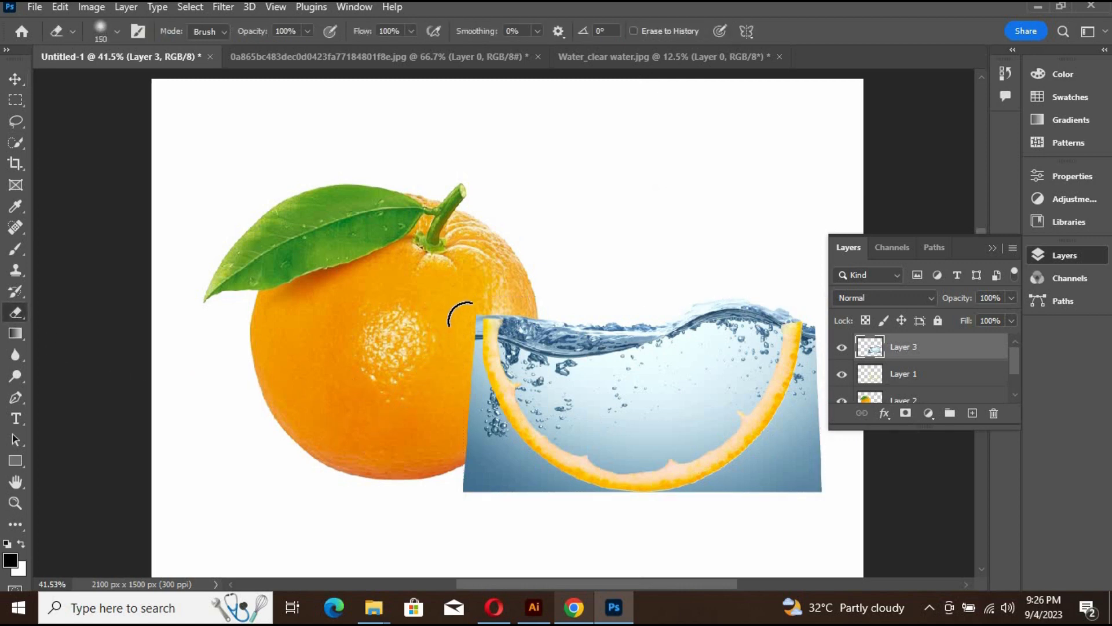
{"action": "mouse_move", "coordinate": [470, 327]}
{"action": "left_mouse_down"}
{"action": "mouse_move", "coordinate": [470, 406]}
{"action": "mouse_move", "coordinate": [467, 322]}
{"action": "mouse_move", "coordinate": [485, 445]}
{"action": "mouse_move", "coordinate": [464, 478]}
{"action": "mouse_move", "coordinate": [613, 512]}
{"action": "mouse_move", "coordinate": [520, 458]}
{"action": "mouse_move", "coordinate": [475, 366]}
{"action": "left_mouse_up"}
{"action": "mouse_move", "coordinate": [507, 455]}
{"action": "left_mouse_down"}
{"action": "mouse_move", "coordinate": [566, 484]}
{"action": "mouse_move", "coordinate": [667, 490]}
{"action": "left_mouse_up"}
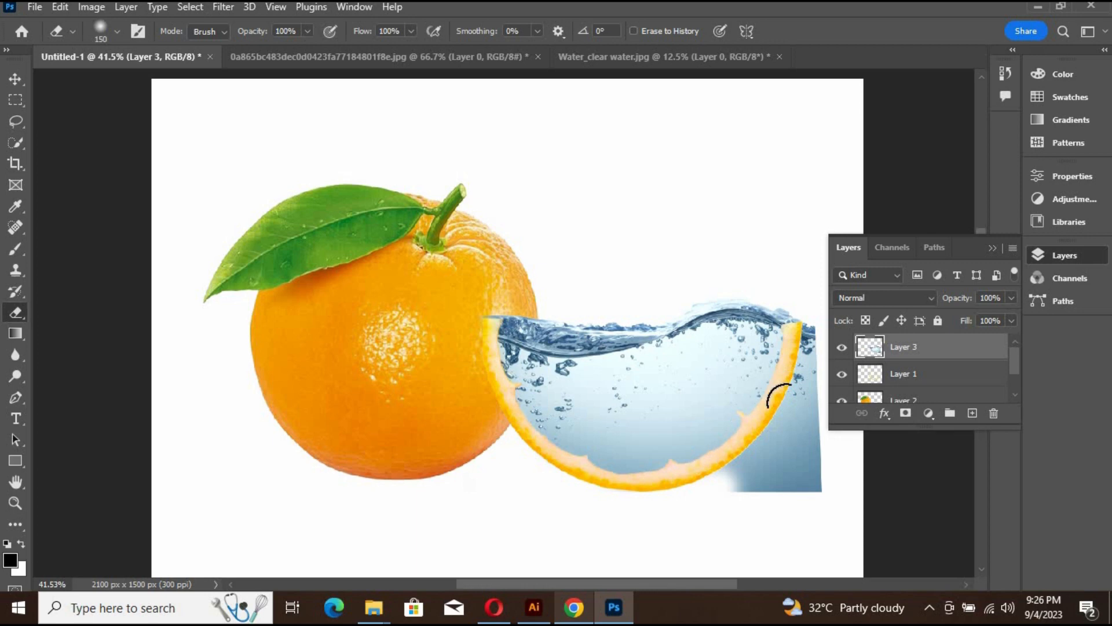
{"action": "left_click", "coordinate": [995, 252]}
{"action": "mouse_move", "coordinate": [814, 315]}
{"action": "left_mouse_down"}
{"action": "mouse_move", "coordinate": [802, 486]}
{"action": "mouse_move", "coordinate": [744, 487]}
{"action": "mouse_move", "coordinate": [779, 440]}
{"action": "mouse_move", "coordinate": [753, 453]}
{"action": "mouse_move", "coordinate": [812, 319]}
{"action": "mouse_move", "coordinate": [810, 349]}
{"action": "left_mouse_up"}
{"action": "key", "text": "v"}
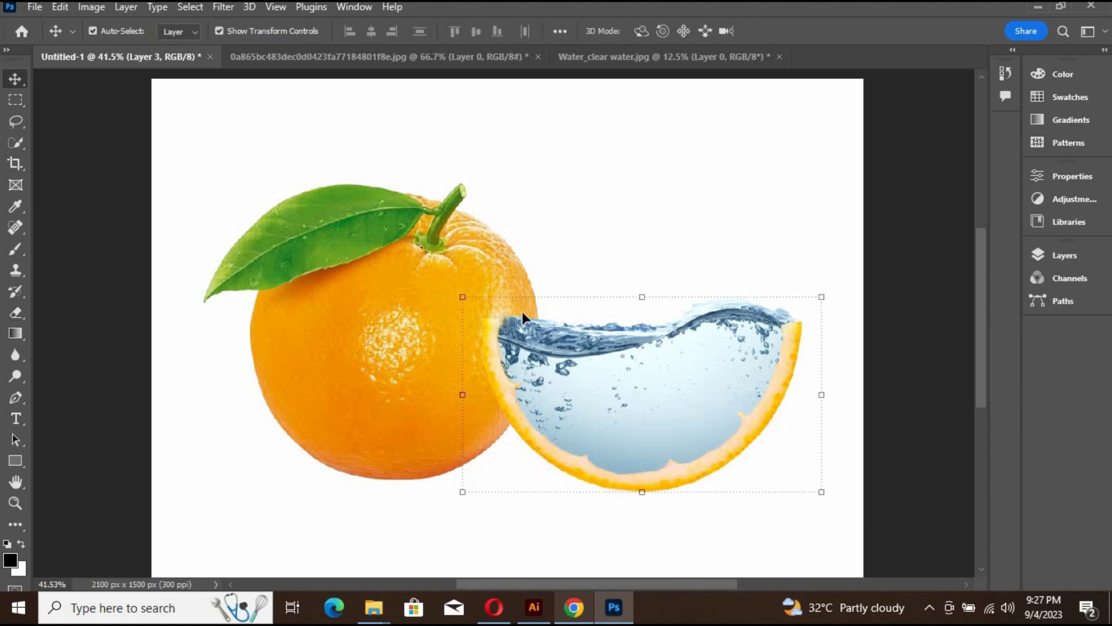
Select the rind and water layers together and move them left and slightly up to overlap the whole orange.
{"action": "left_click_drag", "start_coordinate": [627, 262], "coordinate": [713, 516]}
{"action": "left_click_drag", "start_coordinate": [681, 439], "coordinate": [643, 438]}
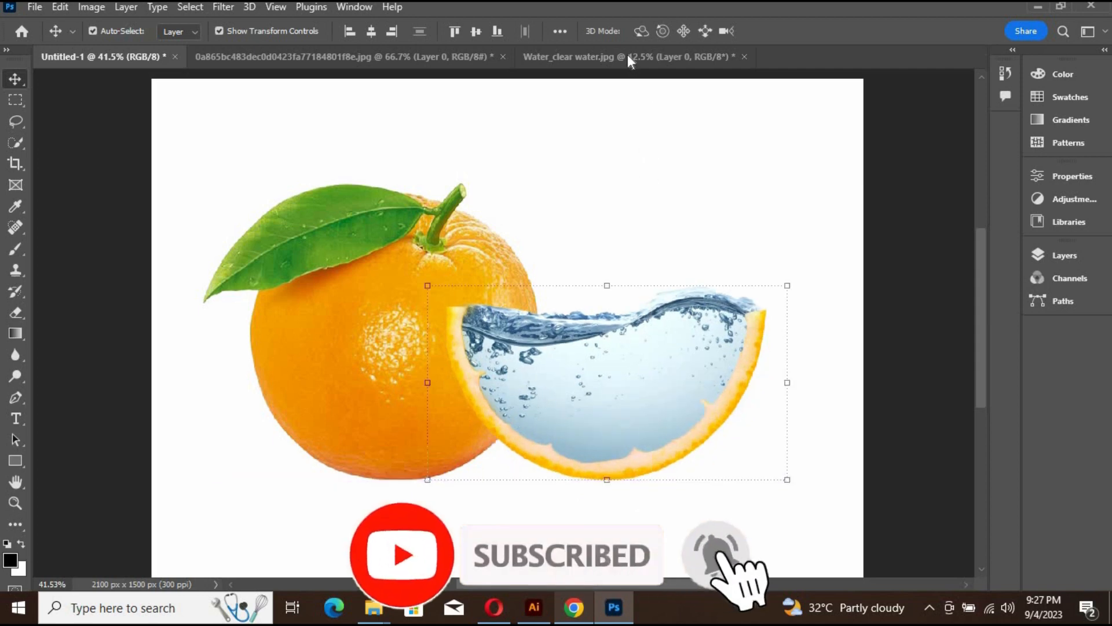
Bring the three goldfish from the other open image into the composition and scale them down to fit inside the water.
{"action": "left_click", "coordinate": [394, 58]}
{"action": "left_click_drag", "start_coordinate": [557, 253], "coordinate": [613, 365]}
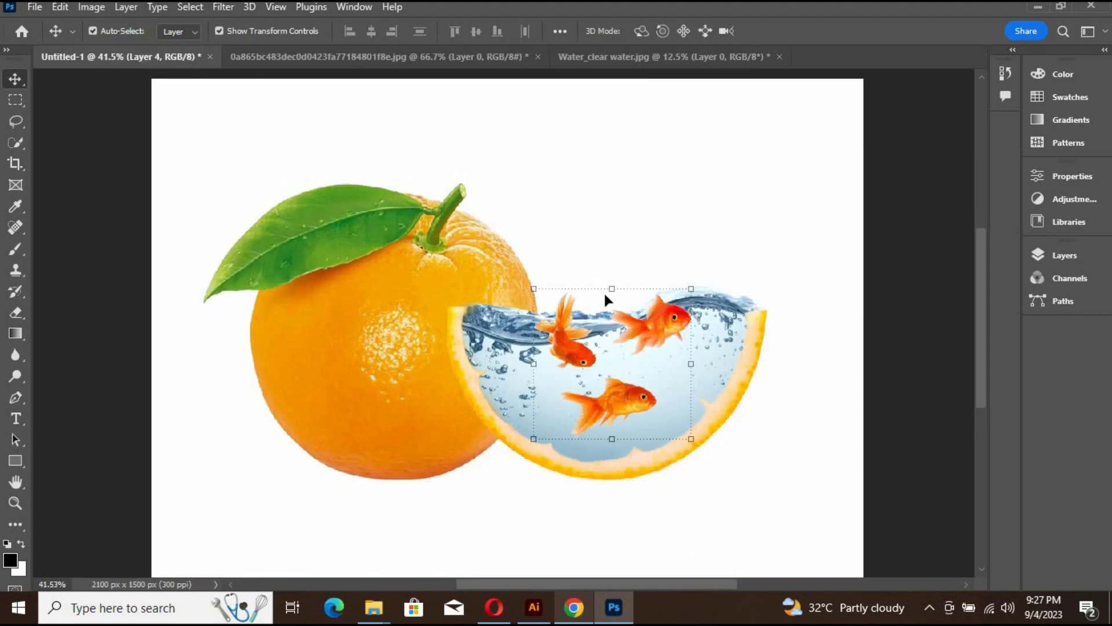
{"action": "left_click_drag", "start_coordinate": [615, 288], "coordinate": [635, 353]}
{"action": "left_click", "coordinate": [800, 31]}
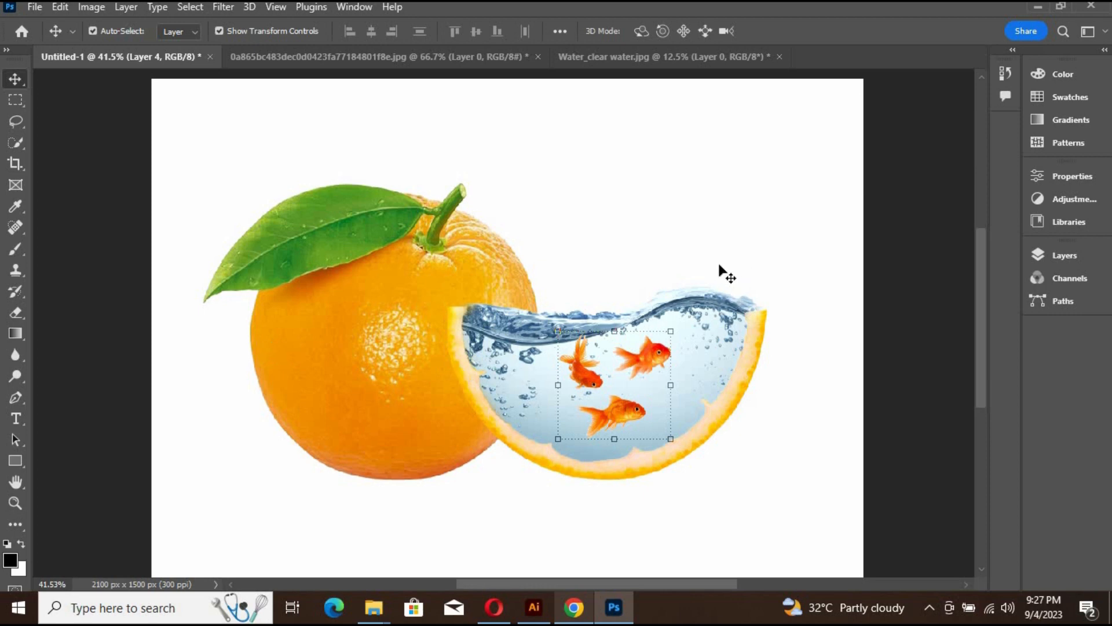
Lightly erase the water on Layer 3 near the rind's left side with a Soft Round 150 px eraser at 12% opacity.
{"action": "left_click_drag", "start_coordinate": [715, 263], "coordinate": [695, 340]}
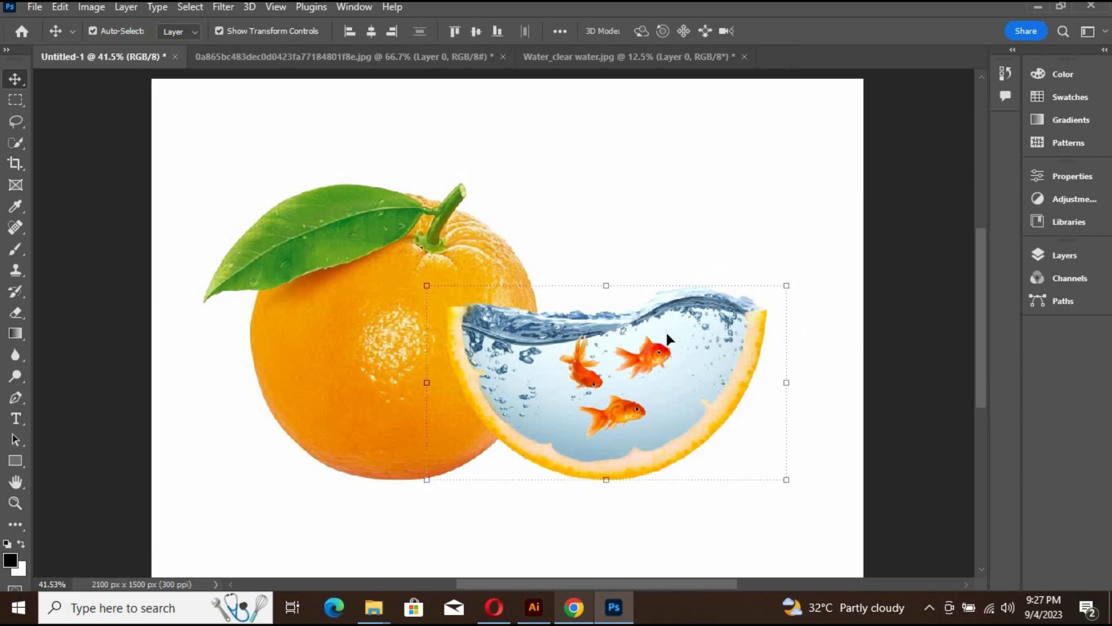
{"action": "left_click", "coordinate": [16, 313]}
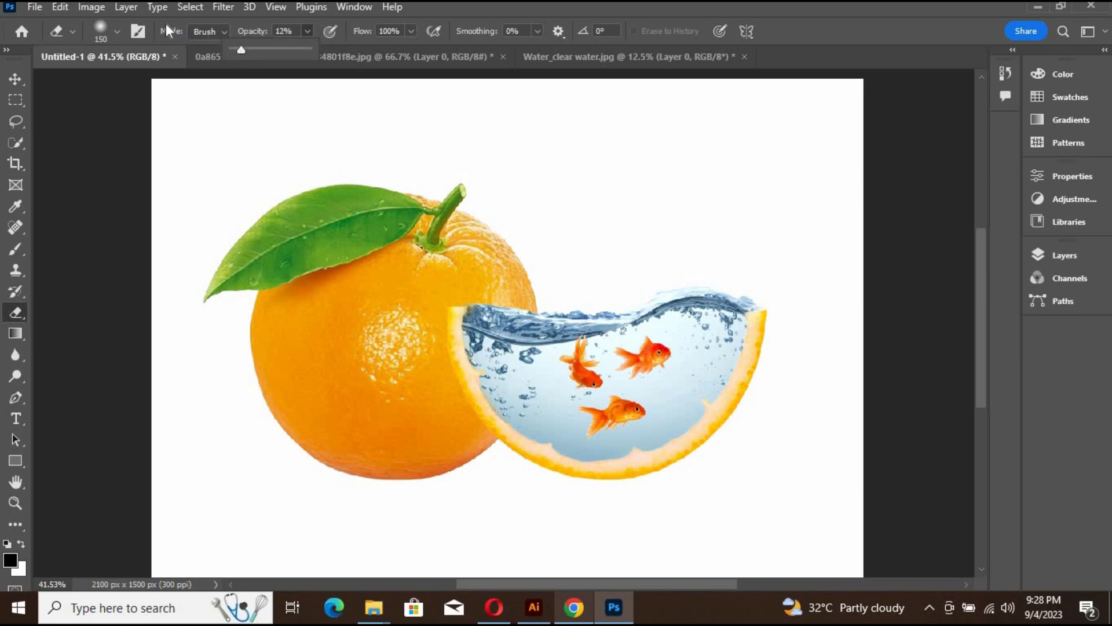
{"action": "left_click", "coordinate": [116, 30]}
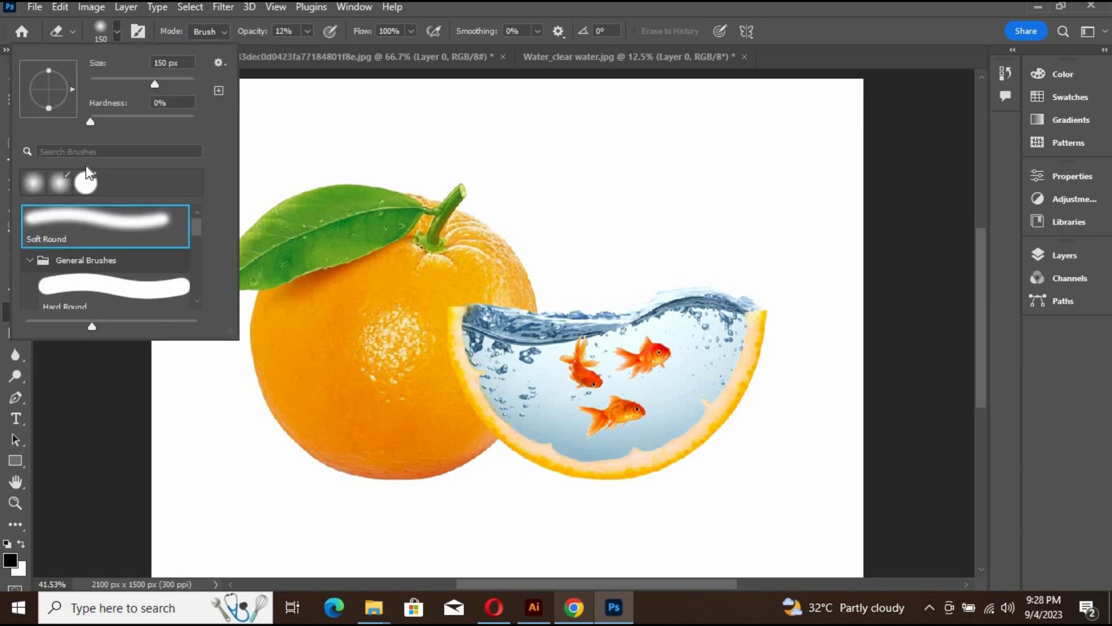
{"action": "left_click", "coordinate": [83, 219]}
{"action": "left_click", "coordinate": [491, 356]}
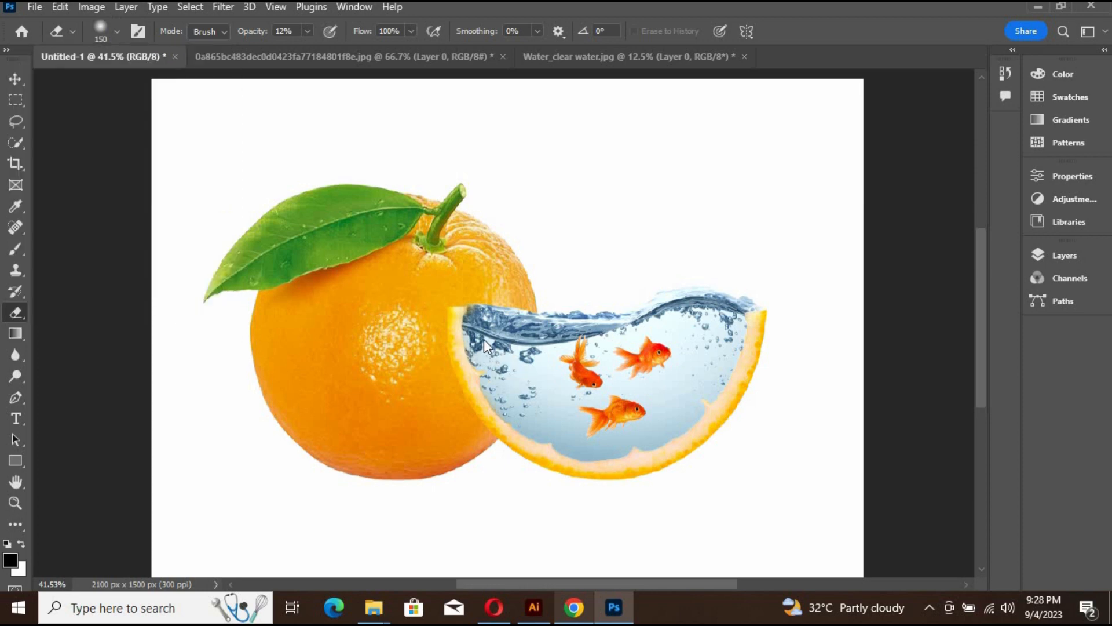
{"action": "left_click", "coordinate": [542, 234]}
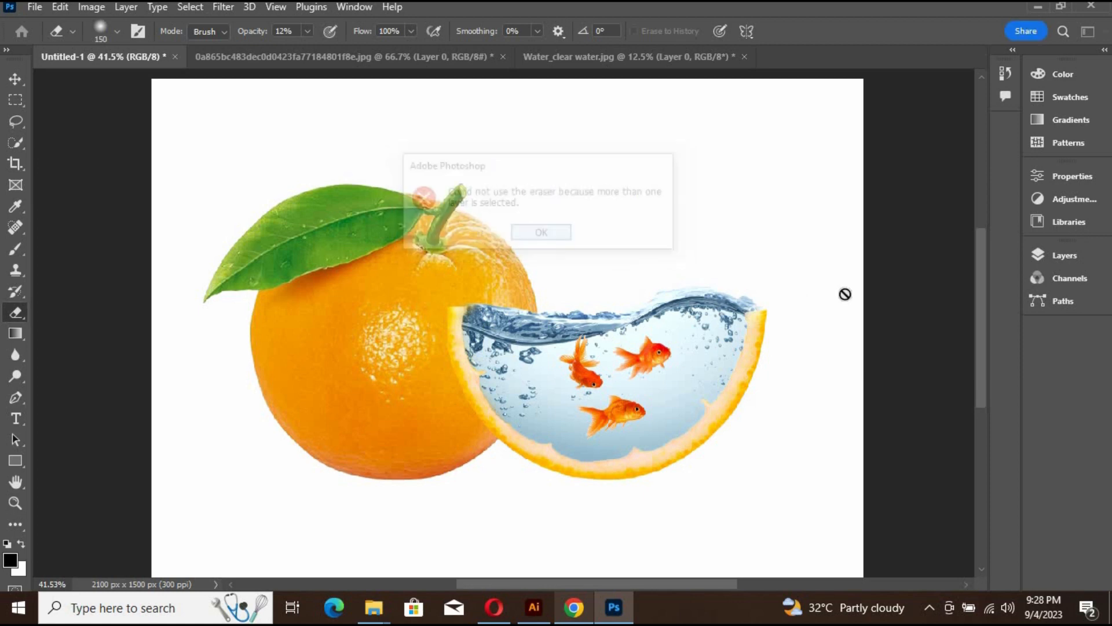
{"action": "left_click", "coordinate": [1064, 255]}
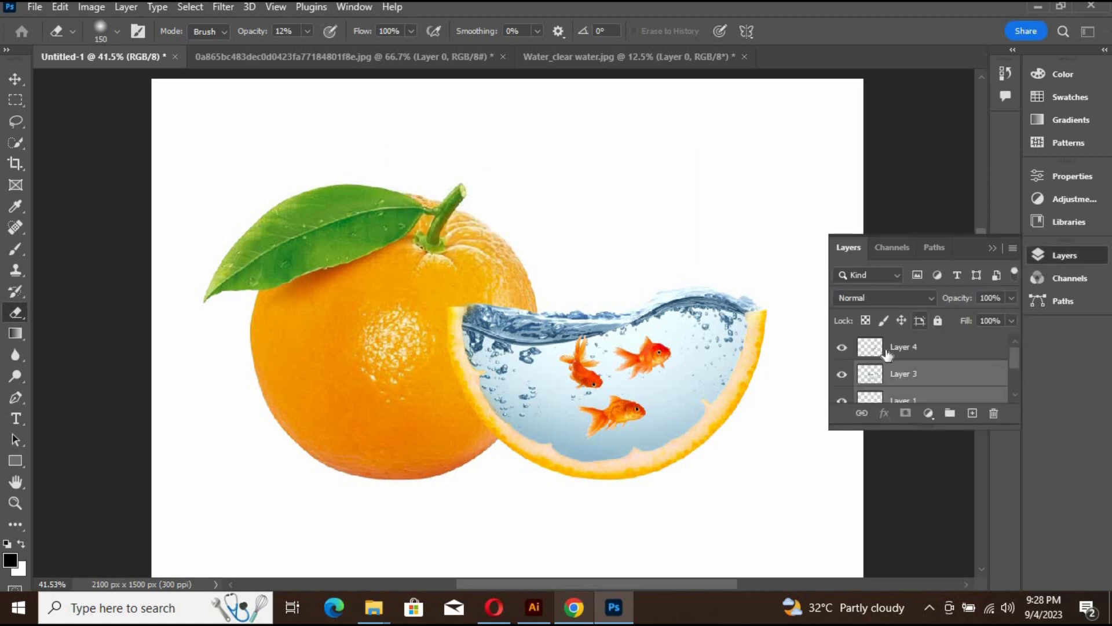
{"action": "left_click", "coordinate": [911, 378]}
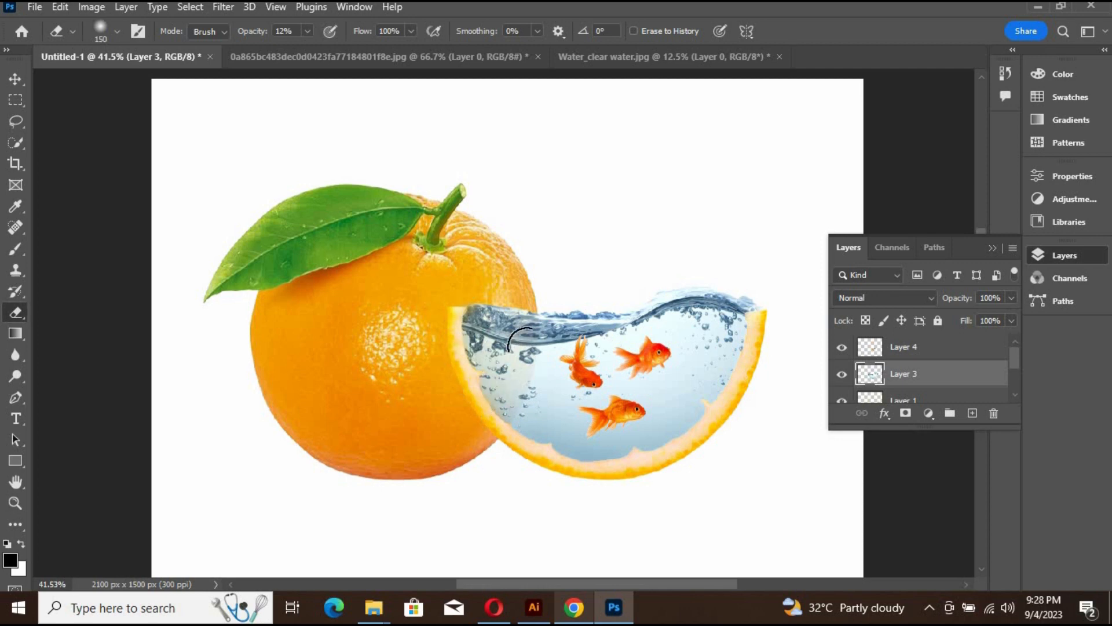
Lower the opacity of the goldfish layer to 71% so the fish blend into the water, and deselect the layer.
{"action": "left_click", "coordinate": [15, 79]}
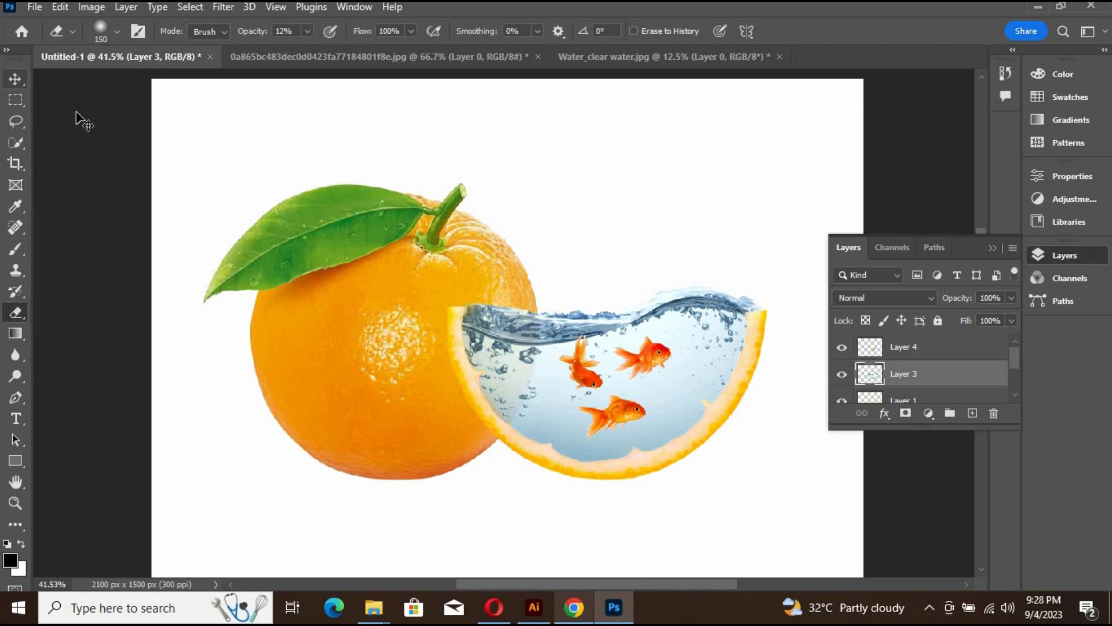
{"action": "left_click", "coordinate": [648, 355]}
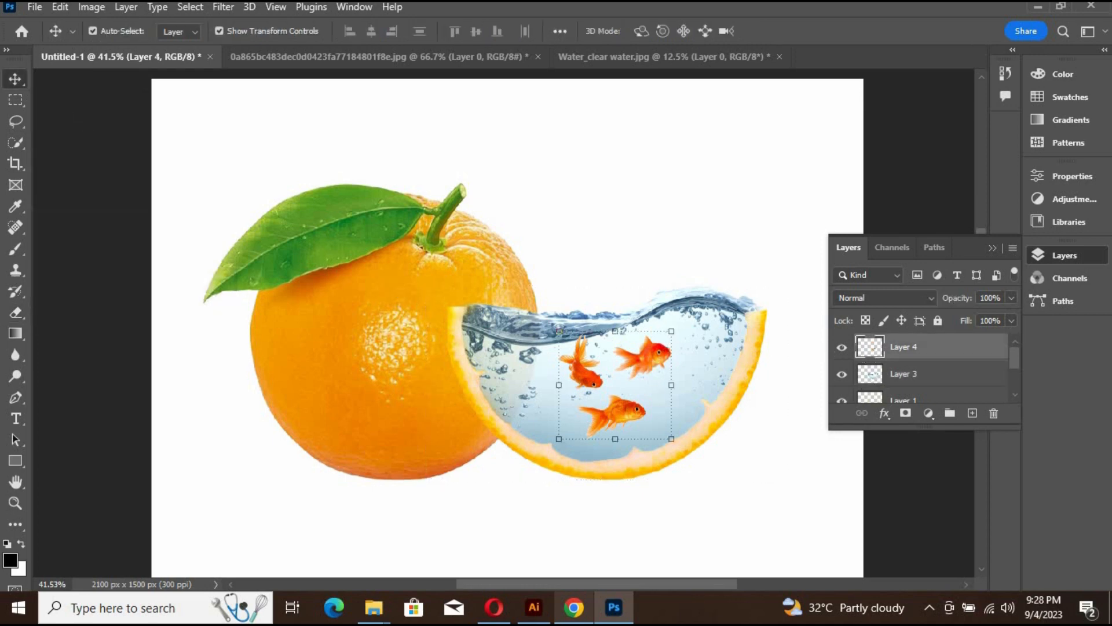
{"action": "left_click", "coordinate": [1012, 297]}
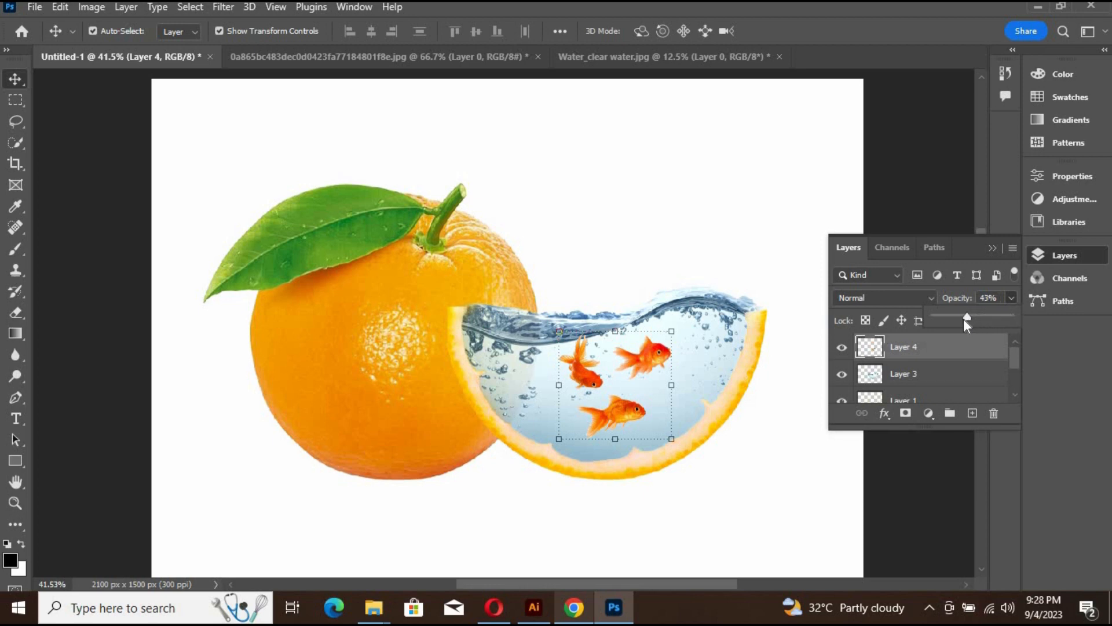
{"action": "left_click_drag", "start_coordinate": [961, 318], "coordinate": [974, 318]}
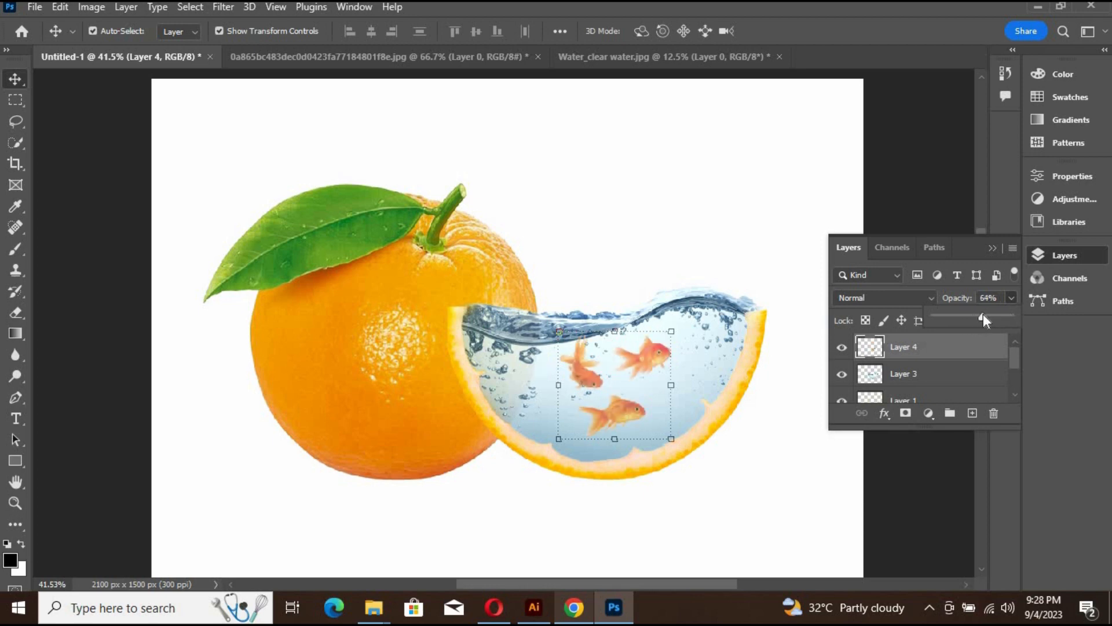
{"action": "left_click_drag", "start_coordinate": [986, 314], "coordinate": [987, 314]}
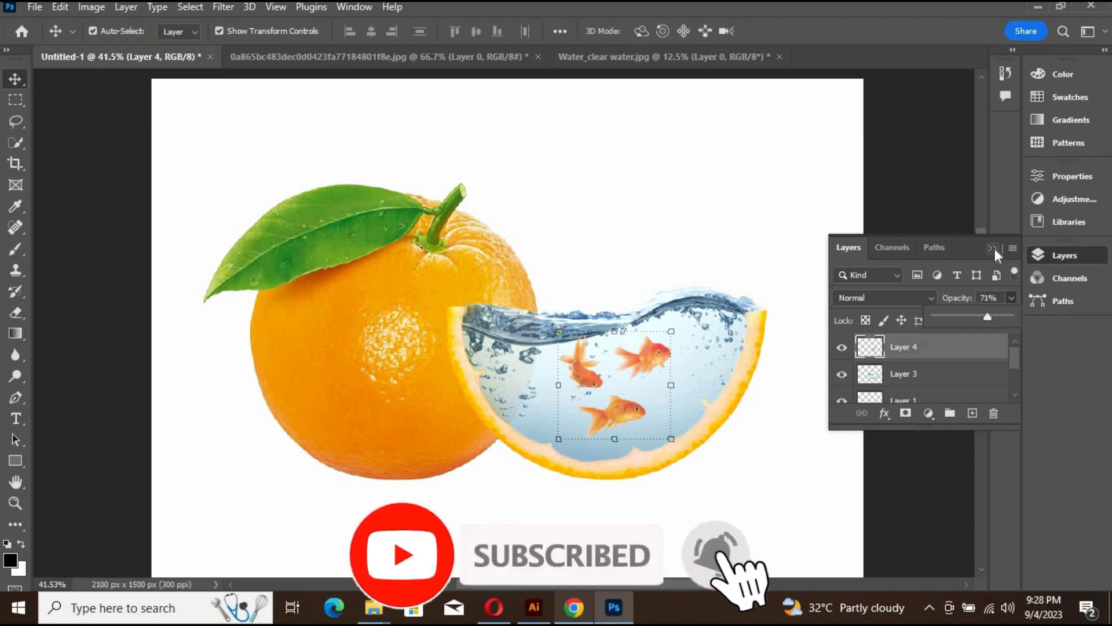
{"action": "left_click", "coordinate": [994, 246]}
{"action": "left_click", "coordinate": [991, 246]}
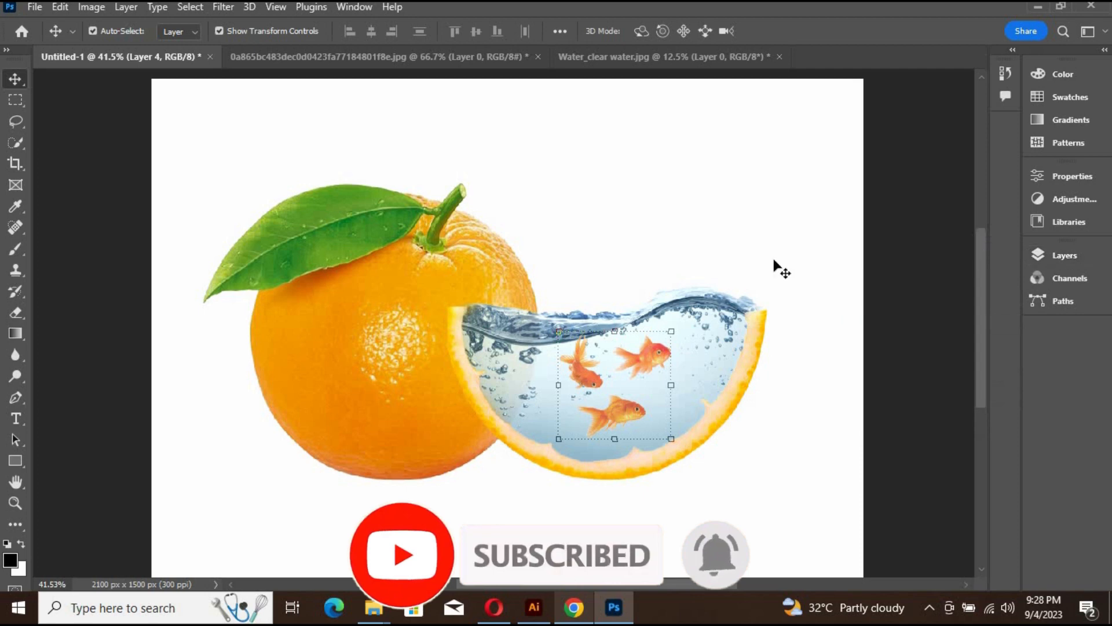
{"action": "left_click", "coordinate": [231, 291]}
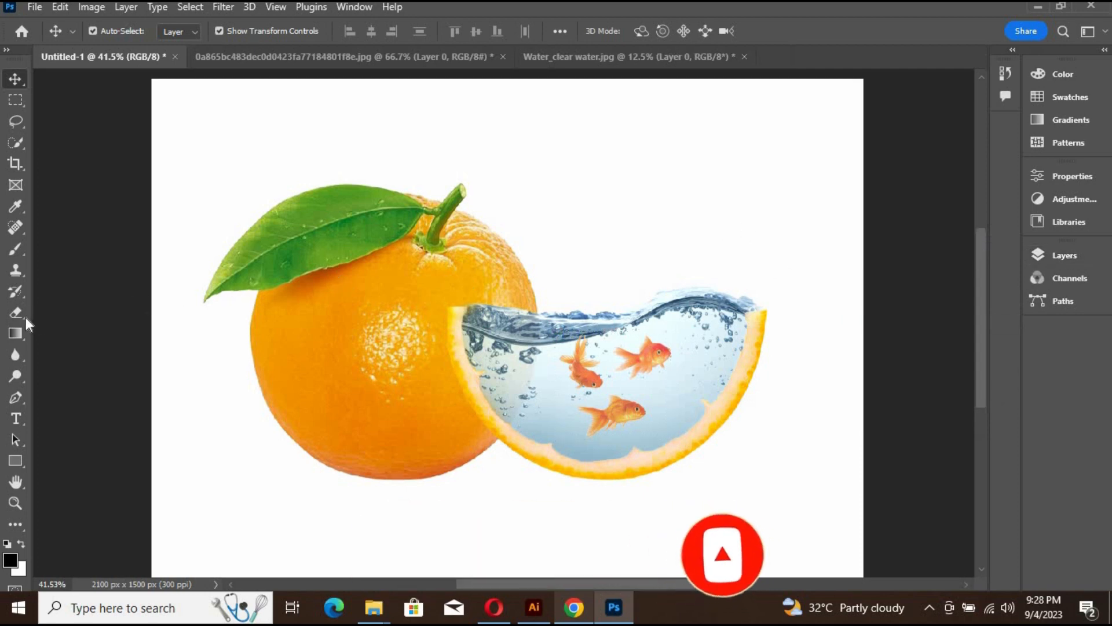
Add a new layer above the goldfish and paint one soft black 500 px brush dab at the slice's lower edge.
{"action": "left_click", "coordinate": [16, 248]}
{"action": "left_click", "coordinate": [1066, 255]}
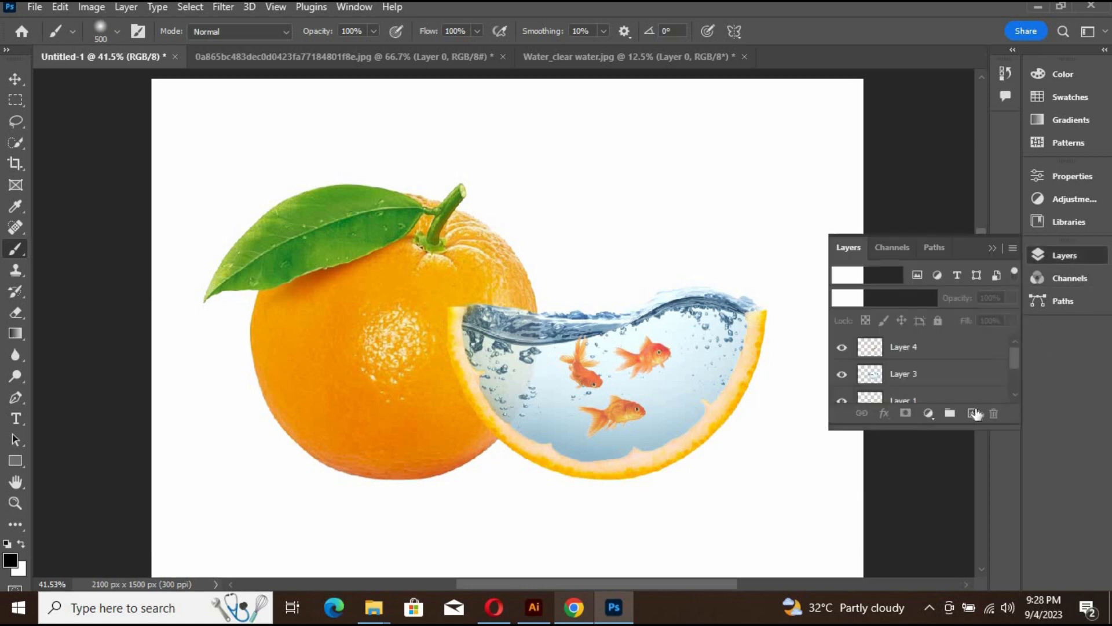
{"action": "left_click", "coordinate": [971, 413]}
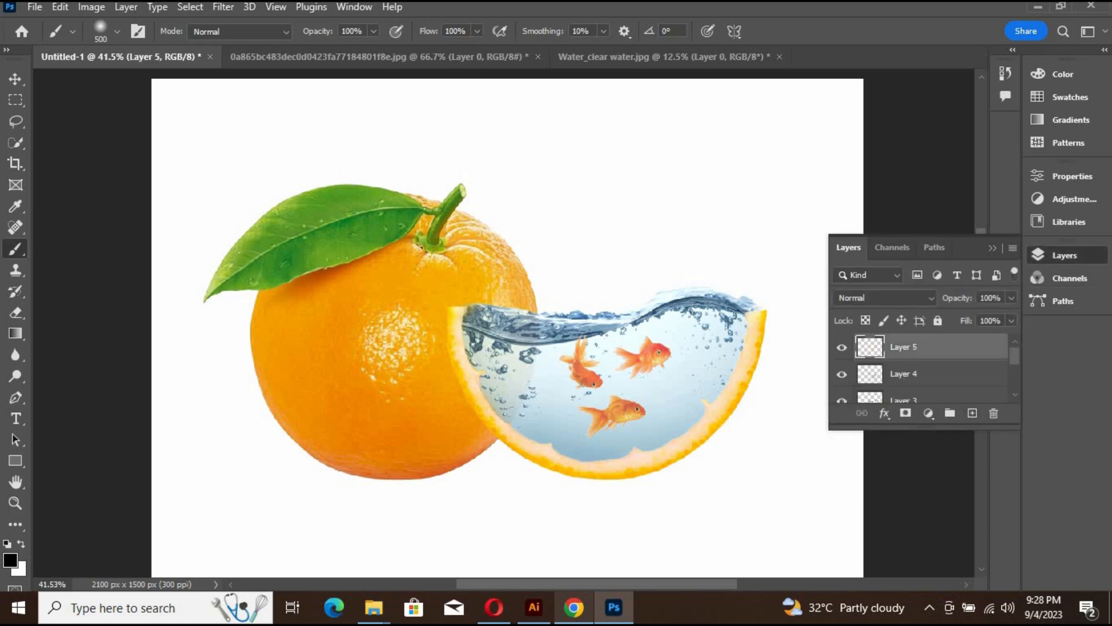
{"action": "left_click", "coordinate": [604, 483]}
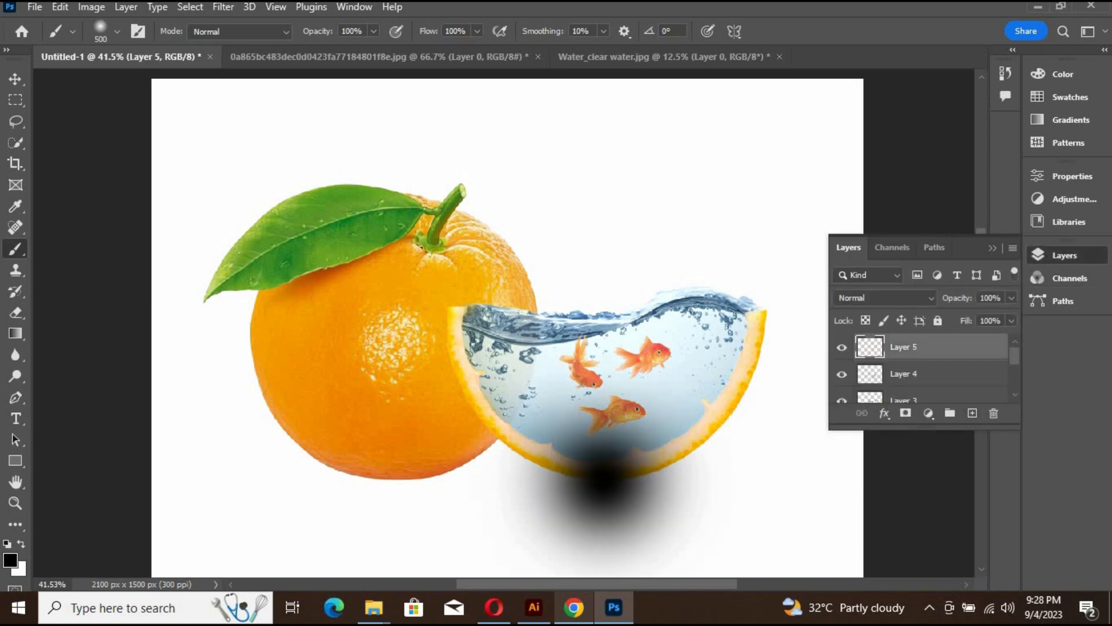
Flatten the black dab to about 74% width and 5.4% height, place it directly under the slice as a shadow, and set its opacity to 47%.
{"action": "left_click", "coordinate": [16, 78]}
{"action": "mouse_move", "coordinate": [605, 391]}
{"action": "left_mouse_down"}
{"action": "mouse_move", "coordinate": [605, 567]}
{"action": "mouse_move", "coordinate": [633, 525]}
{"action": "mouse_move", "coordinate": [632, 513]}
{"action": "mouse_move", "coordinate": [613, 511]}
{"action": "left_mouse_up"}
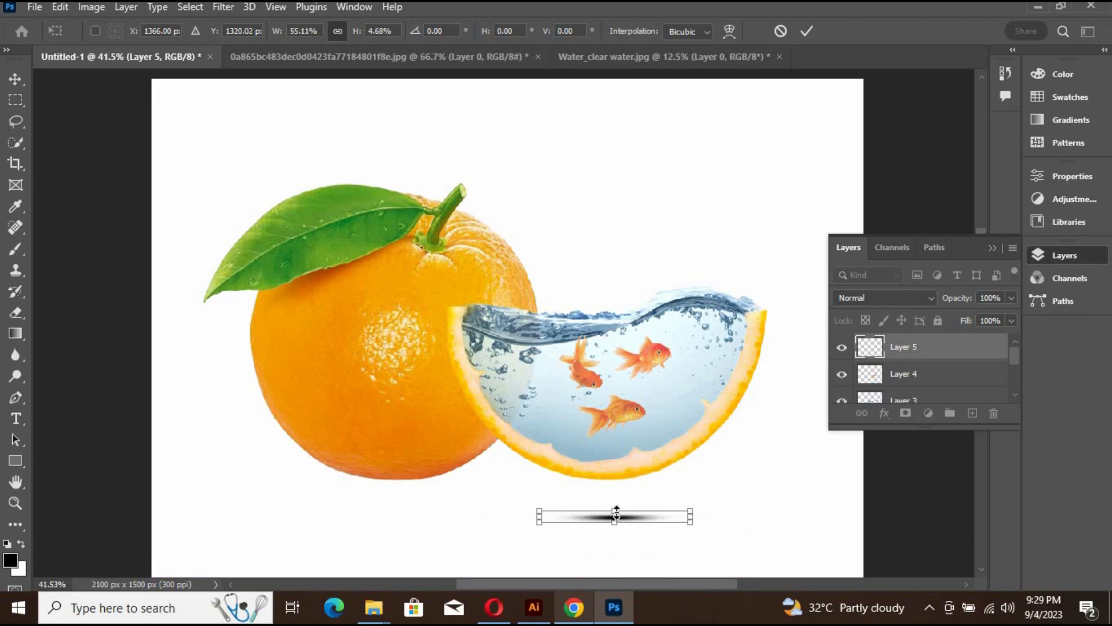
{"action": "left_click_drag", "start_coordinate": [616, 513], "coordinate": [615, 518]}
{"action": "left_click_drag", "start_coordinate": [614, 527], "coordinate": [633, 485]}
{"action": "left_click", "coordinate": [1012, 298]}
{"action": "left_click", "coordinate": [974, 320]}
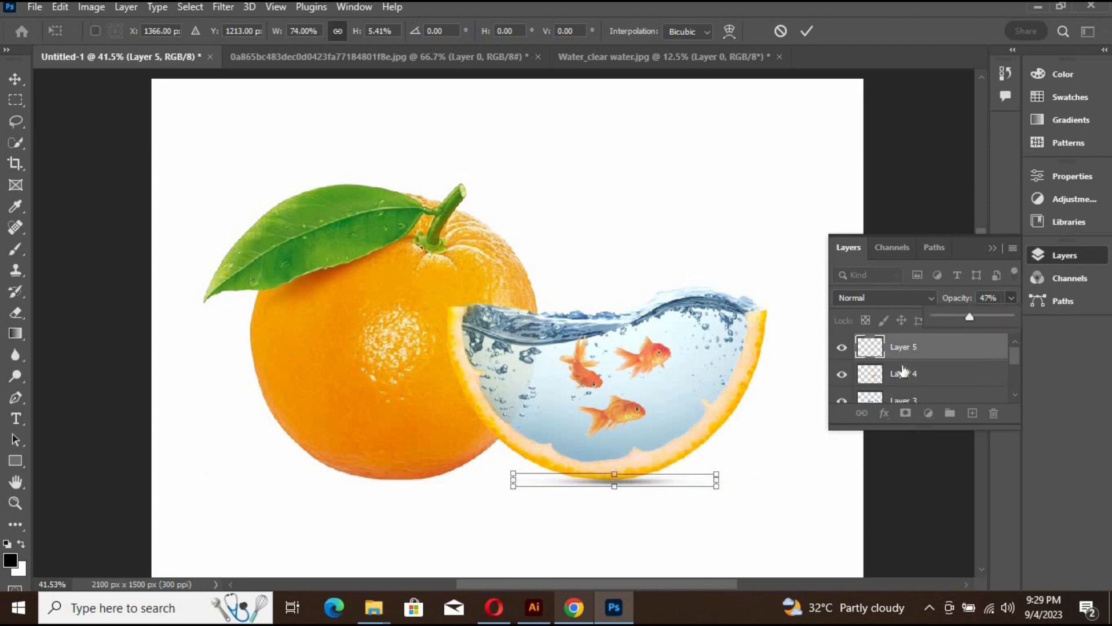
{"action": "key", "text": "Return"}
Duplicate the slice's shadow beneath the whole orange and nudge the copy up against the fruit's base.
{"action": "left_click_drag", "start_coordinate": [712, 479], "coordinate": [408, 493]}
{"action": "key", "text": "shift+Up"}
{"action": "key", "text": "shift+Up"}
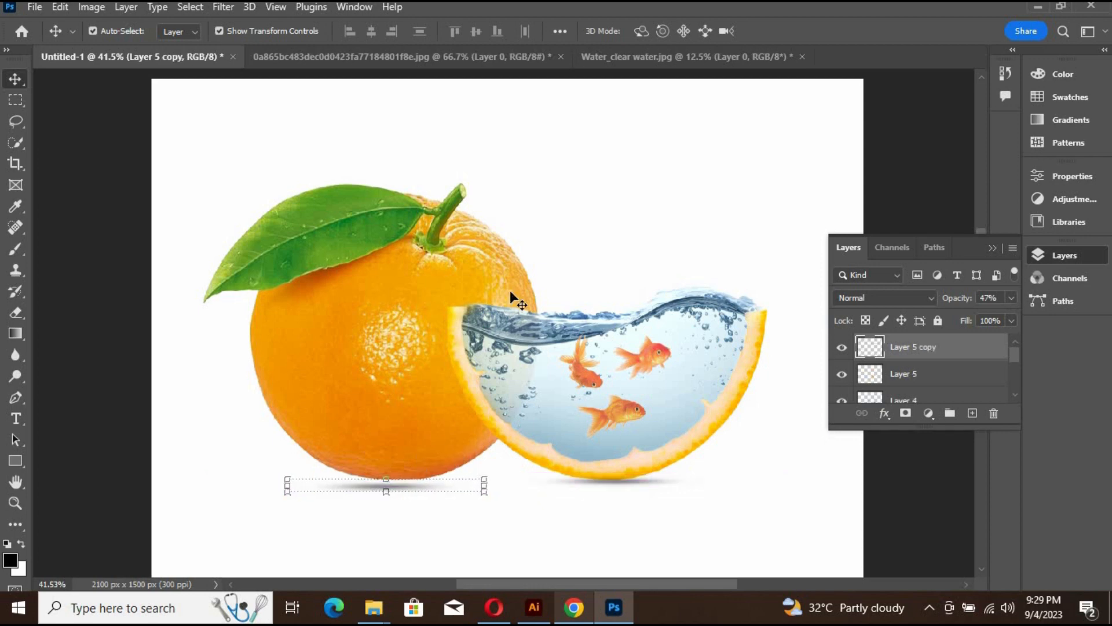
{"action": "key", "text": "shift+Up"}
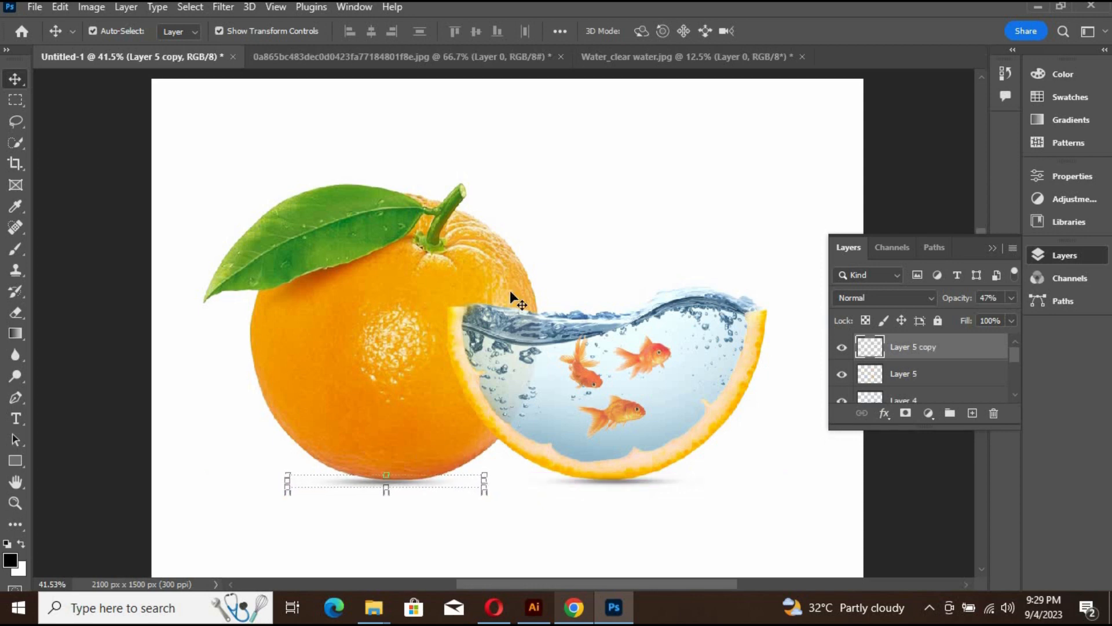
{"action": "left_click", "coordinate": [628, 213]}
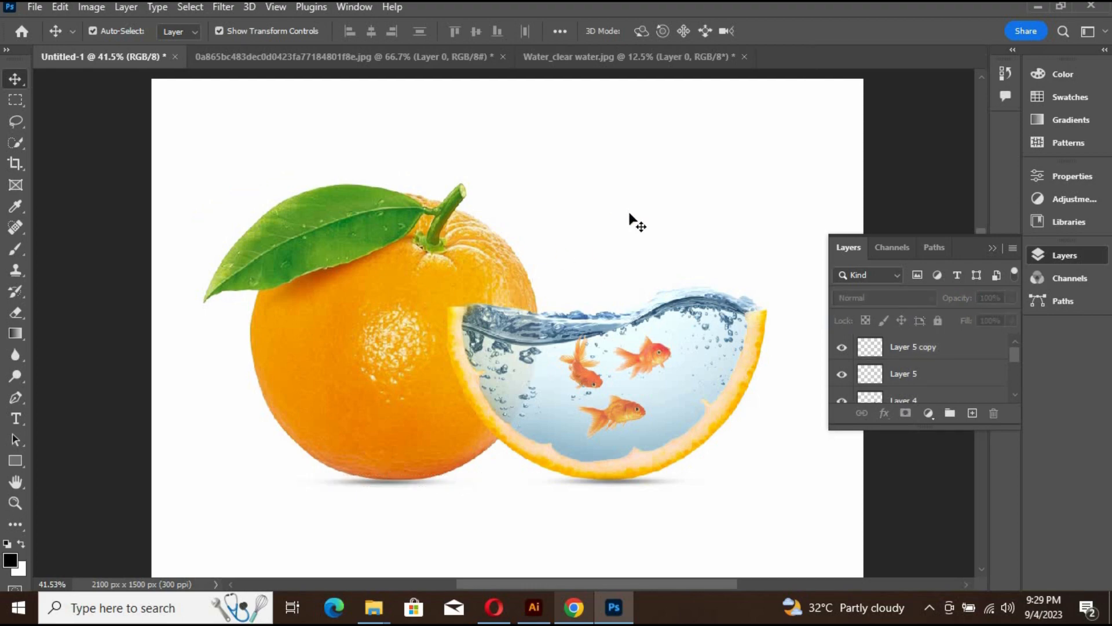